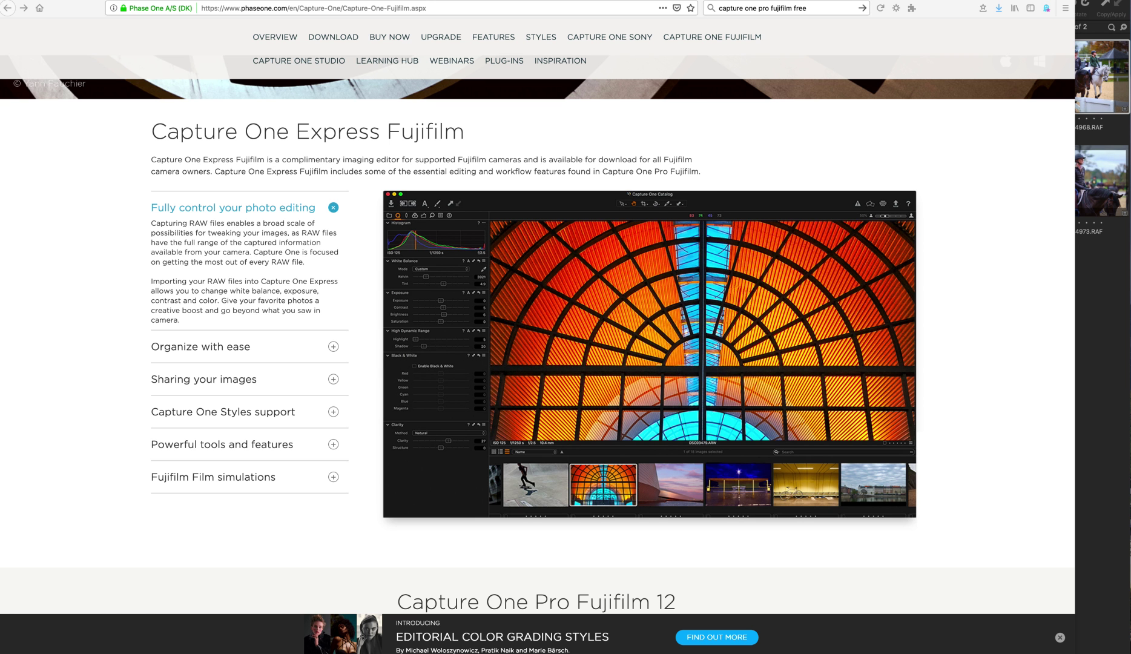
Step: Open the Creative Cloud panel and browse the installed apps, including Photoshop CC and Lightroom CC
click(814, 2)
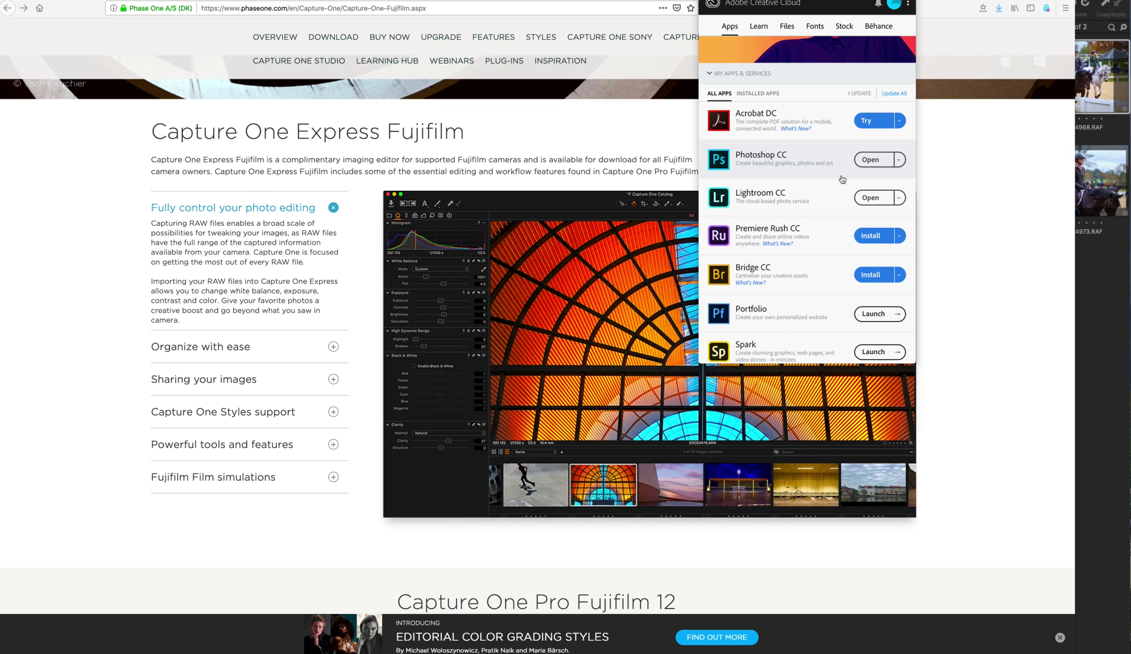
scroll(842, 179, down, 3)
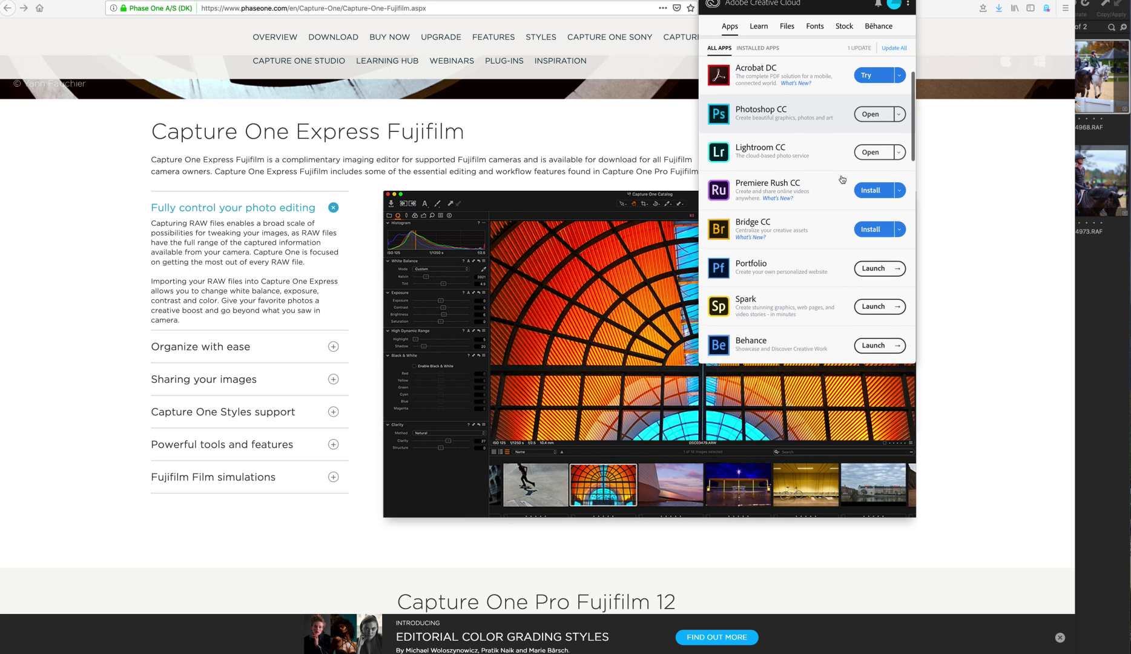
scroll(842, 180, down, 3)
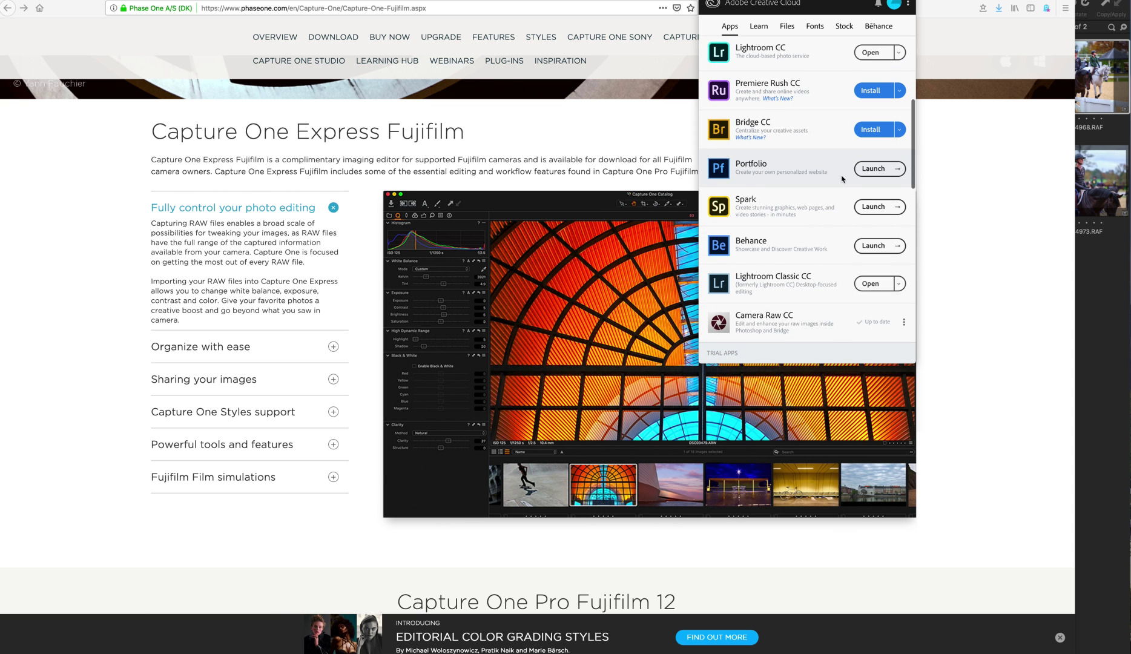
scroll(842, 180, up, 3)
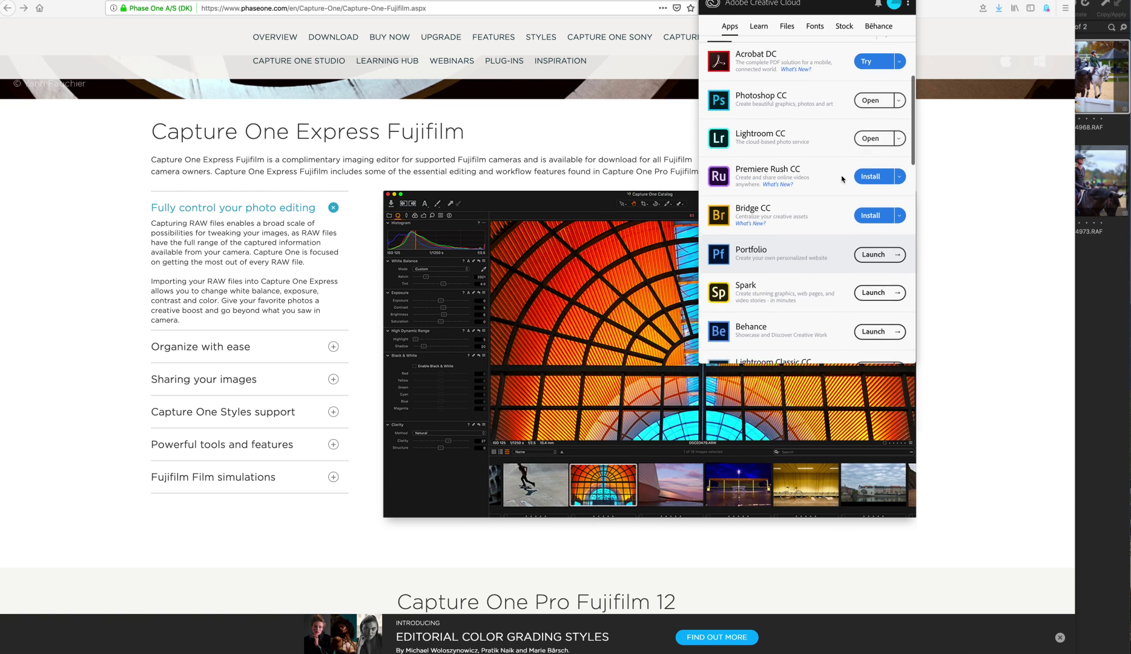
scroll(842, 179, up, 2)
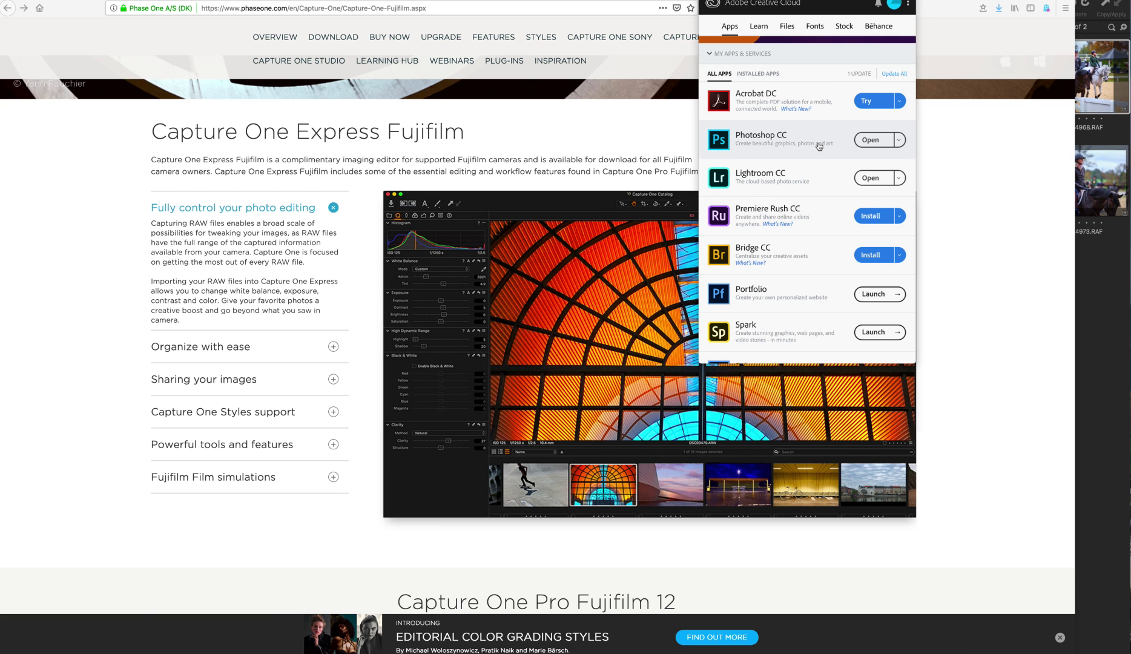
Step: Dismiss the Creative Cloud panel to reveal the Capture One Express Fujifilm page again
click(995, 261)
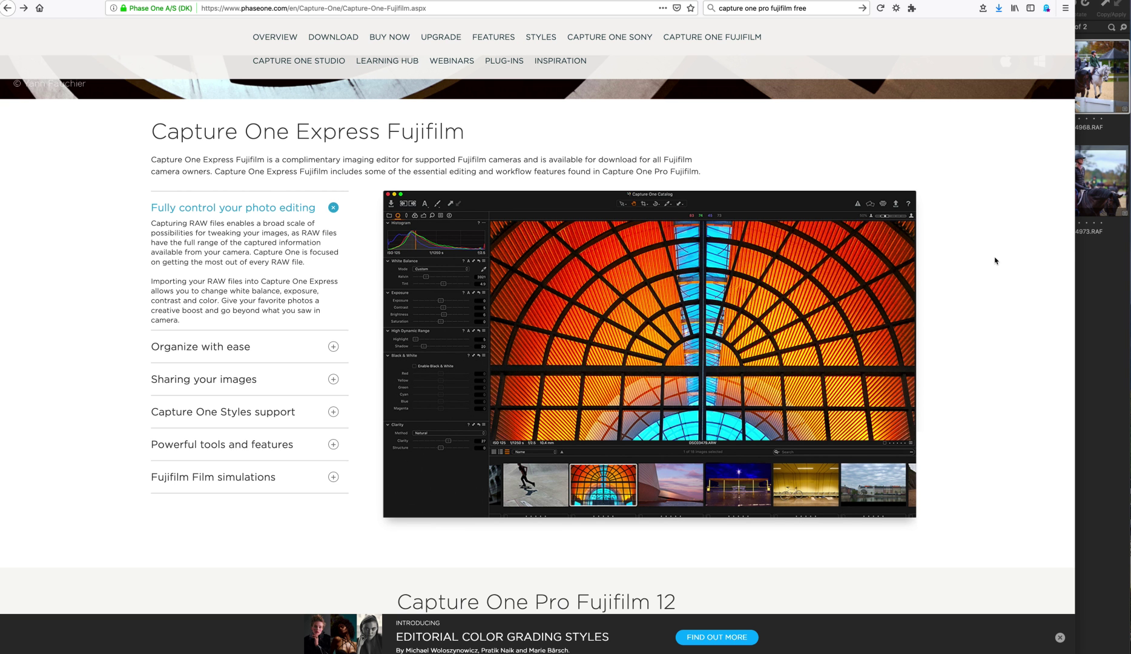
Step: Scroll down to the Capture One Express Fujifilm, Pro Fujifilm and Pro comparison cards
scroll(995, 260, down, 1)
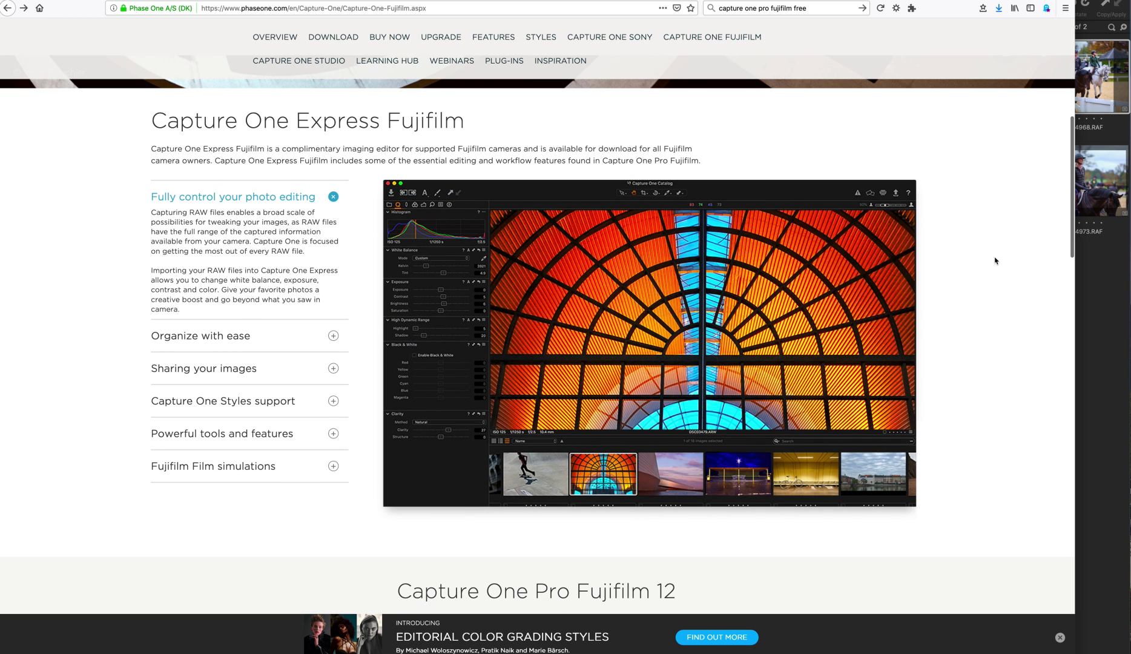
scroll(995, 260, down, 2)
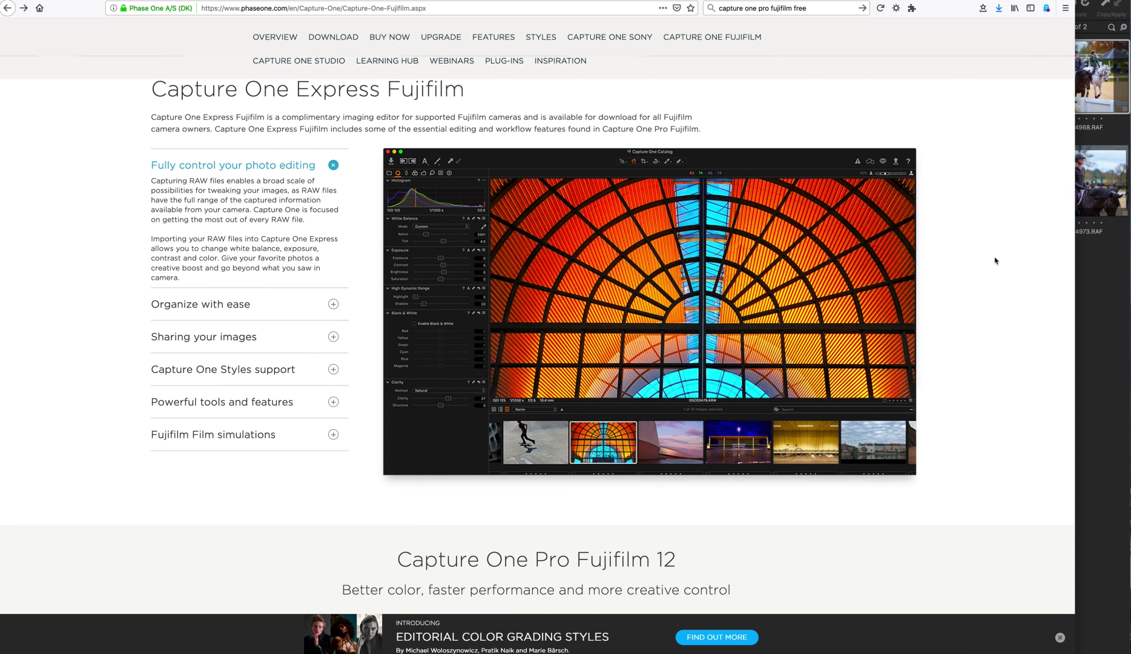
scroll(994, 260, down, 5)
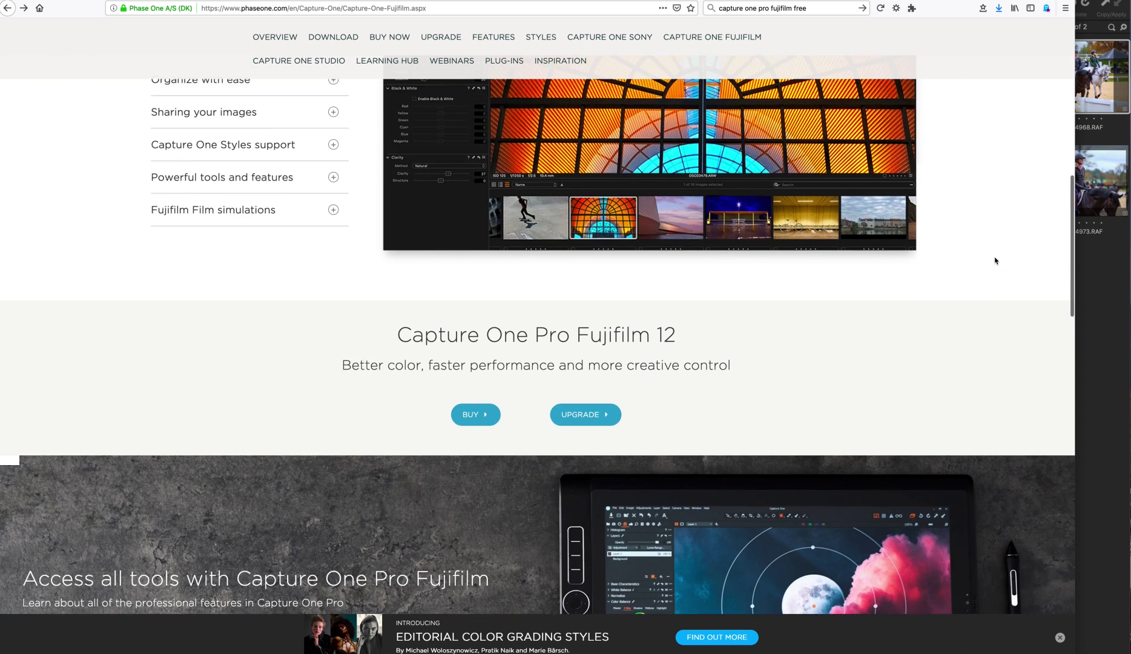
scroll(995, 260, down, 6)
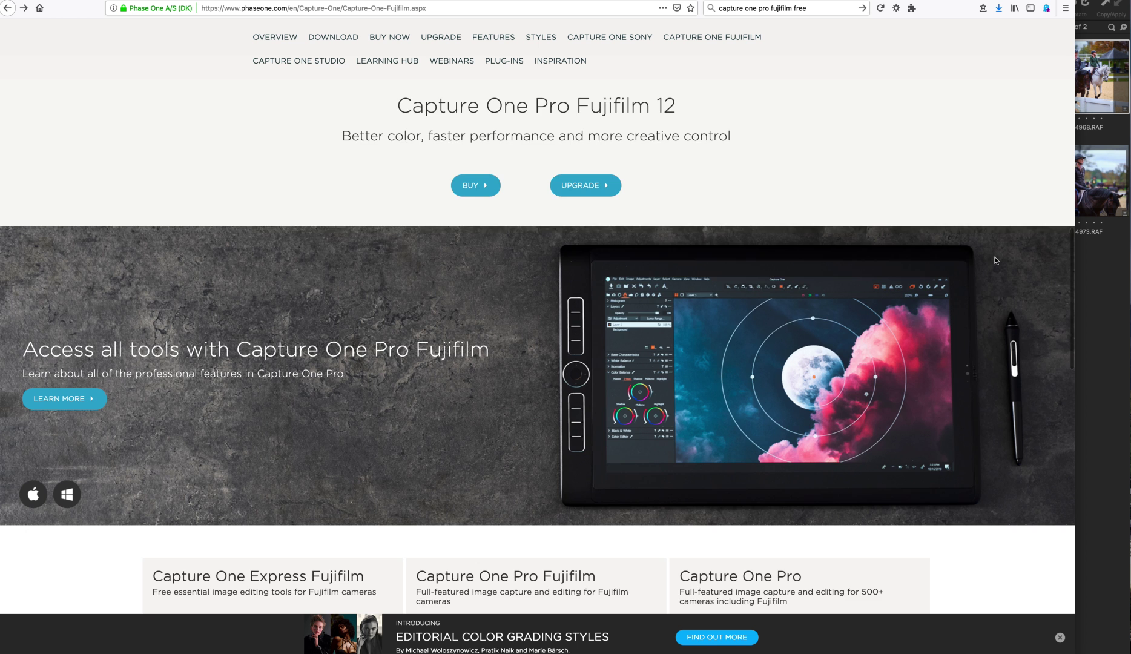
scroll(995, 261, down, 2)
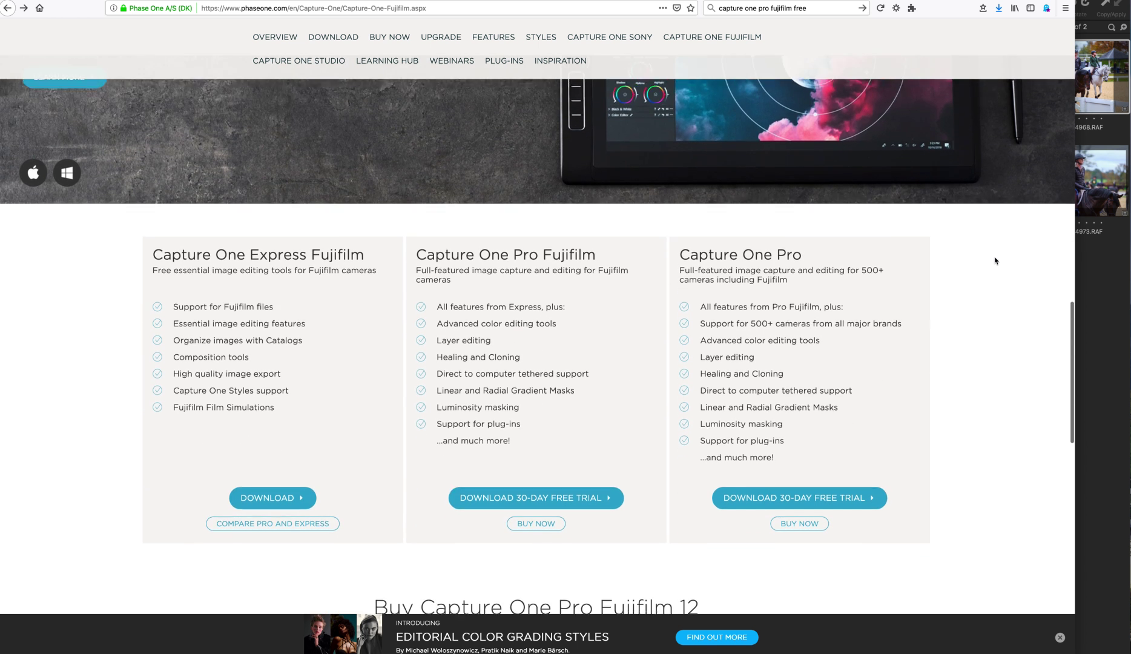
scroll(994, 260, down, 1)
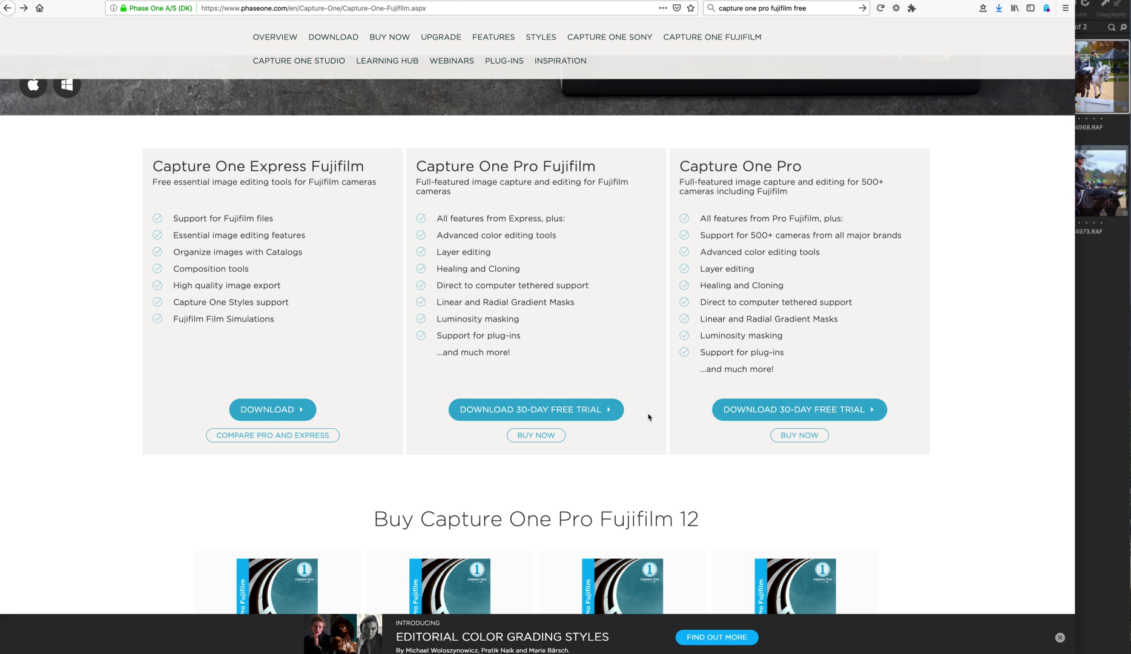
scroll(648, 417, down, 1)
scroll(392, 410, down, 1)
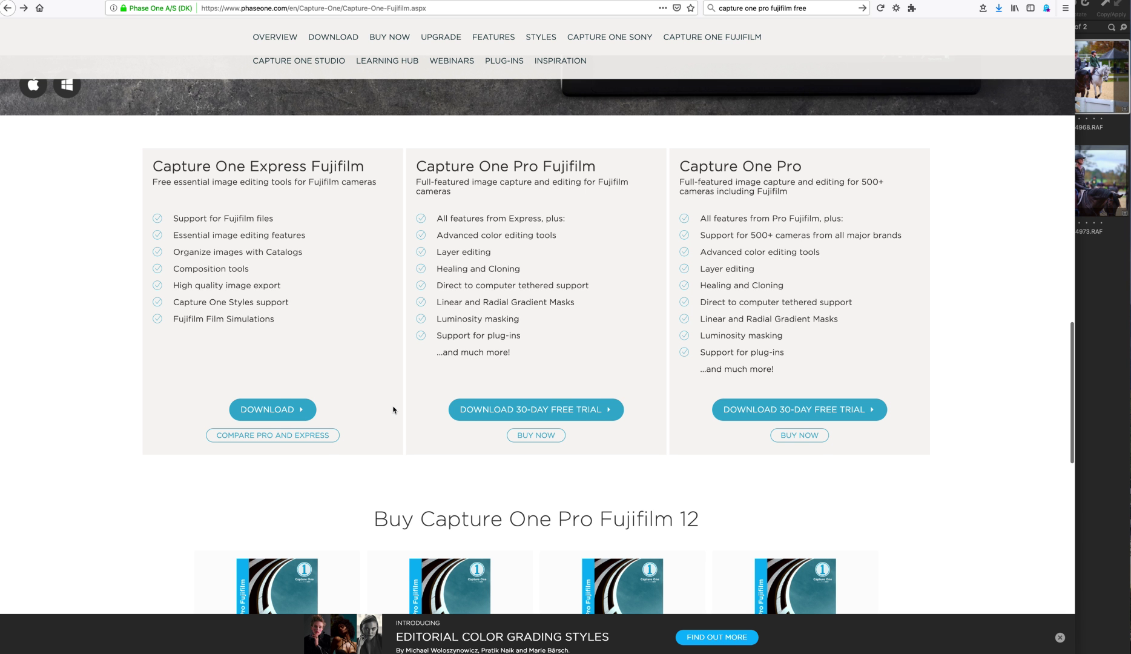
Step: Scroll to Capture One Pro Fujifilm 12 pricing: $357, $288, $219 licences and $16 subscription
scroll(392, 410, down, 5)
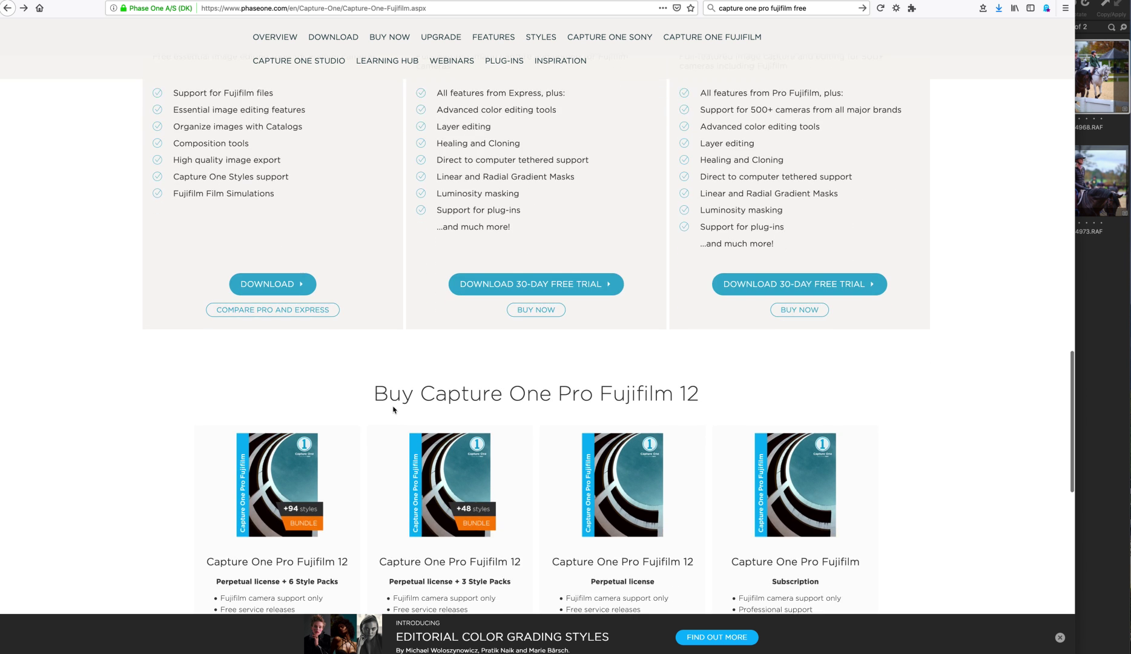
scroll(393, 405, down, 3)
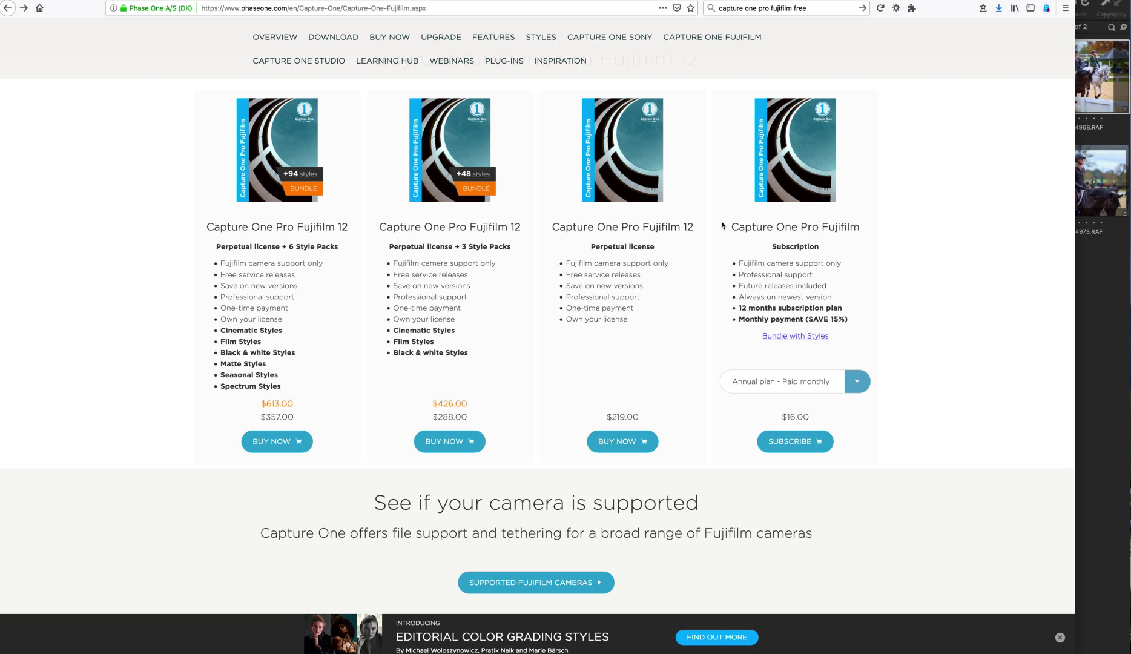
Step: Scroll back up to the Express section, then go forward to the Capture One full feature list
scroll(721, 225, down, 5)
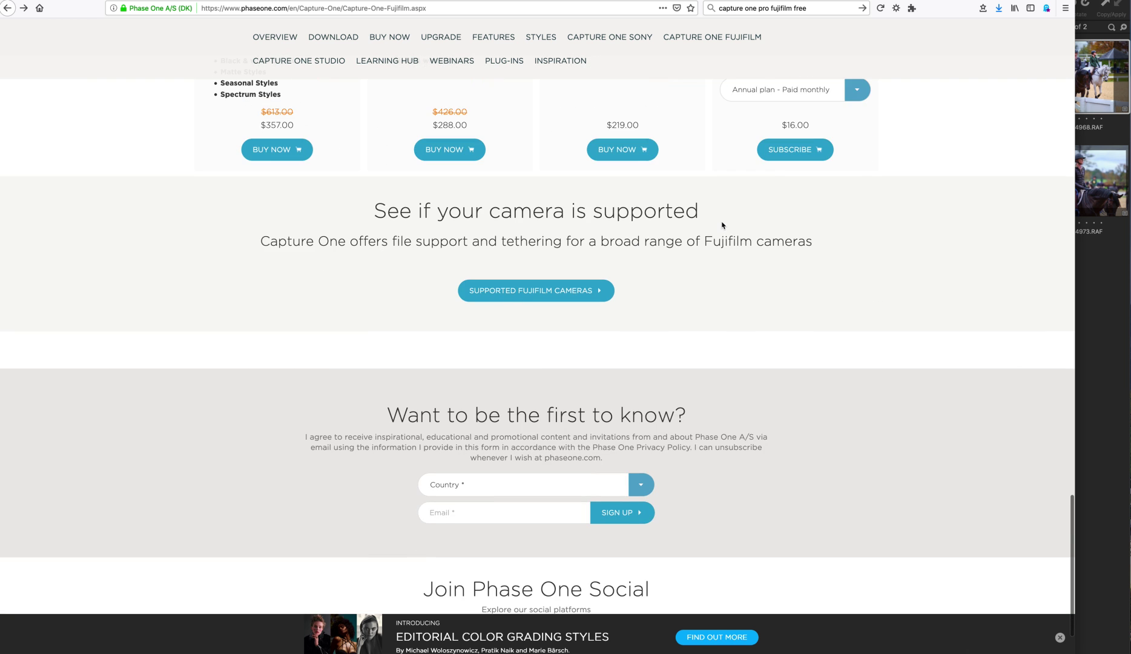
scroll(722, 225, up, 6)
scroll(722, 225, up, 15)
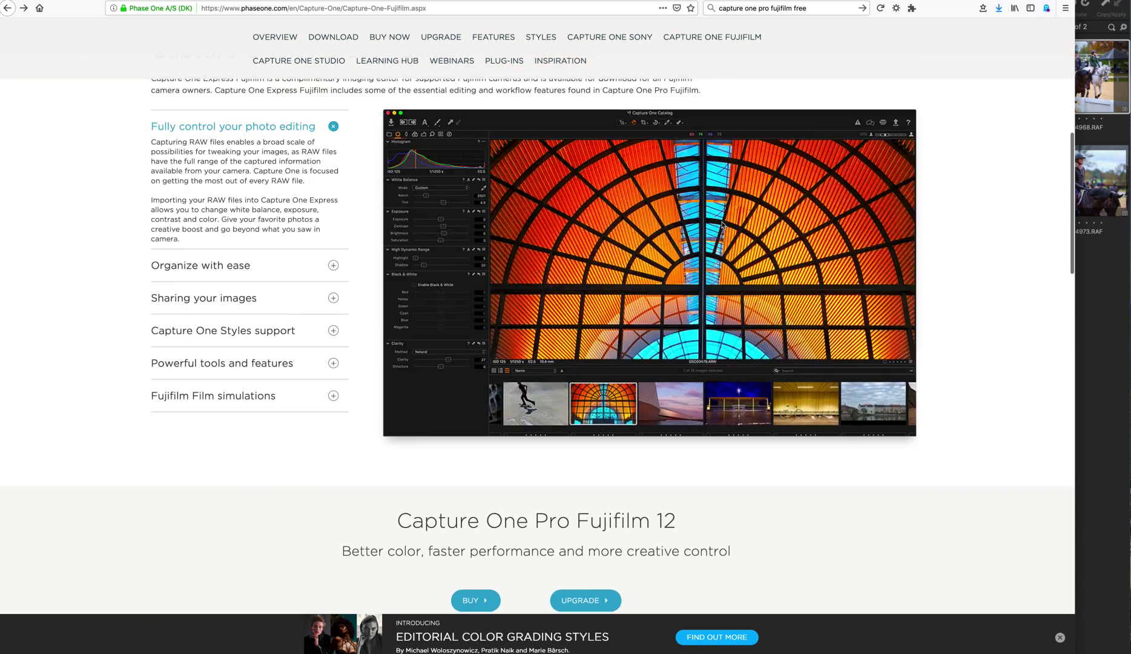
scroll(722, 225, up, 1)
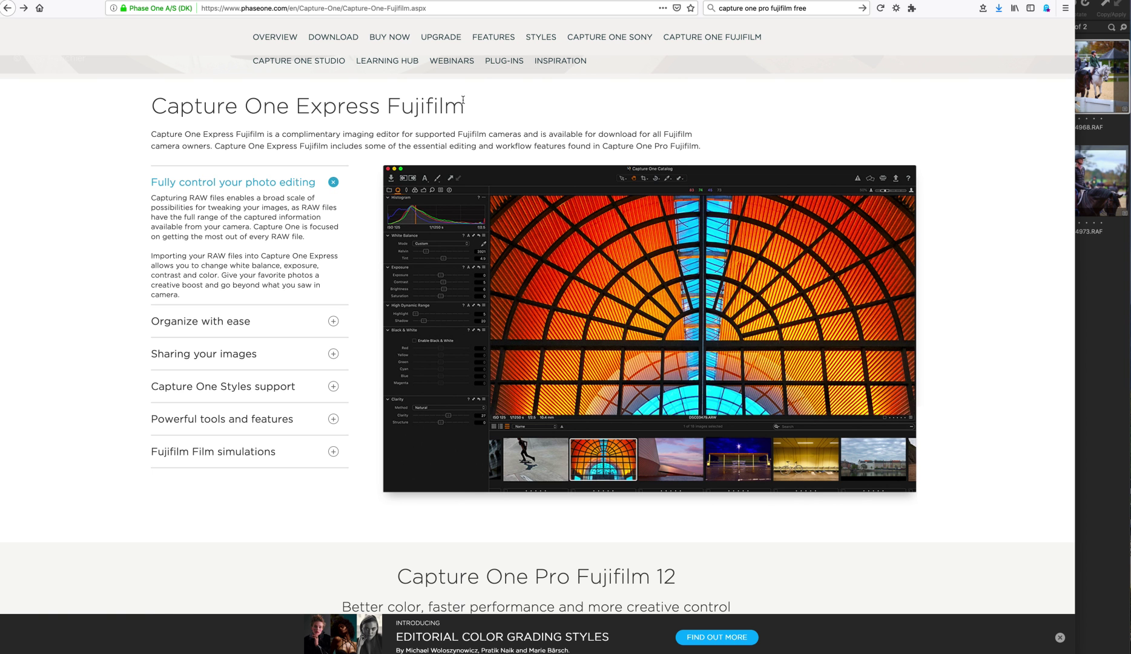
key(super+bracketright)
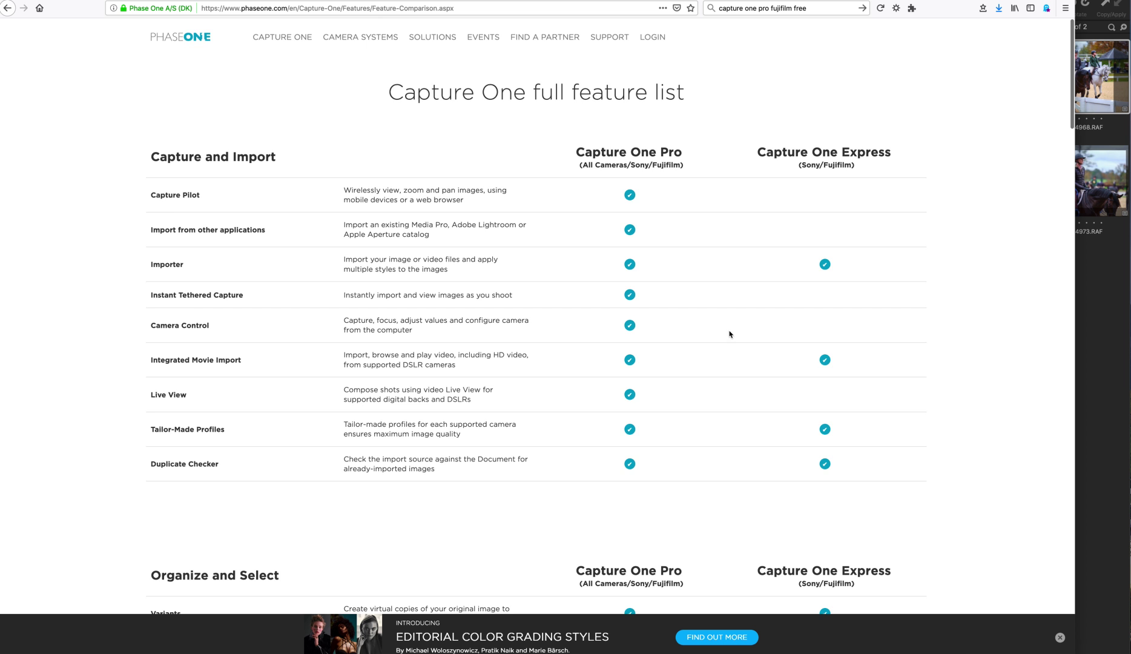
Step: Scroll the feature comparison past Export and Print to the Performance and Workspace table
scroll(729, 405, down, 5)
scroll(728, 405, down, 3)
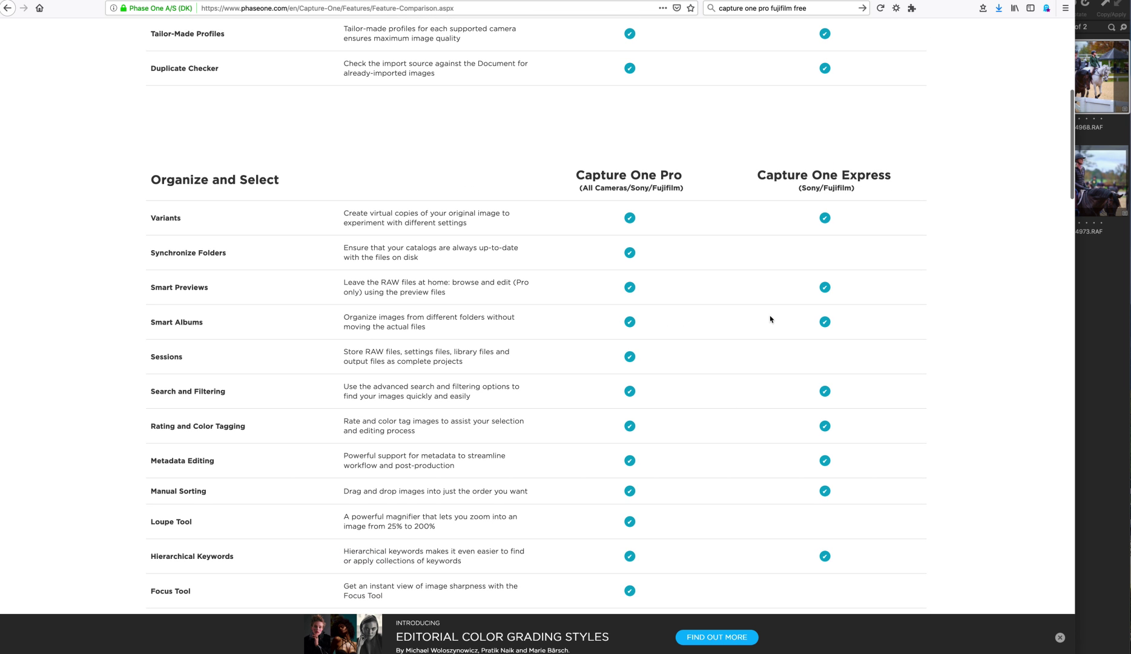
scroll(800, 361, down, 5)
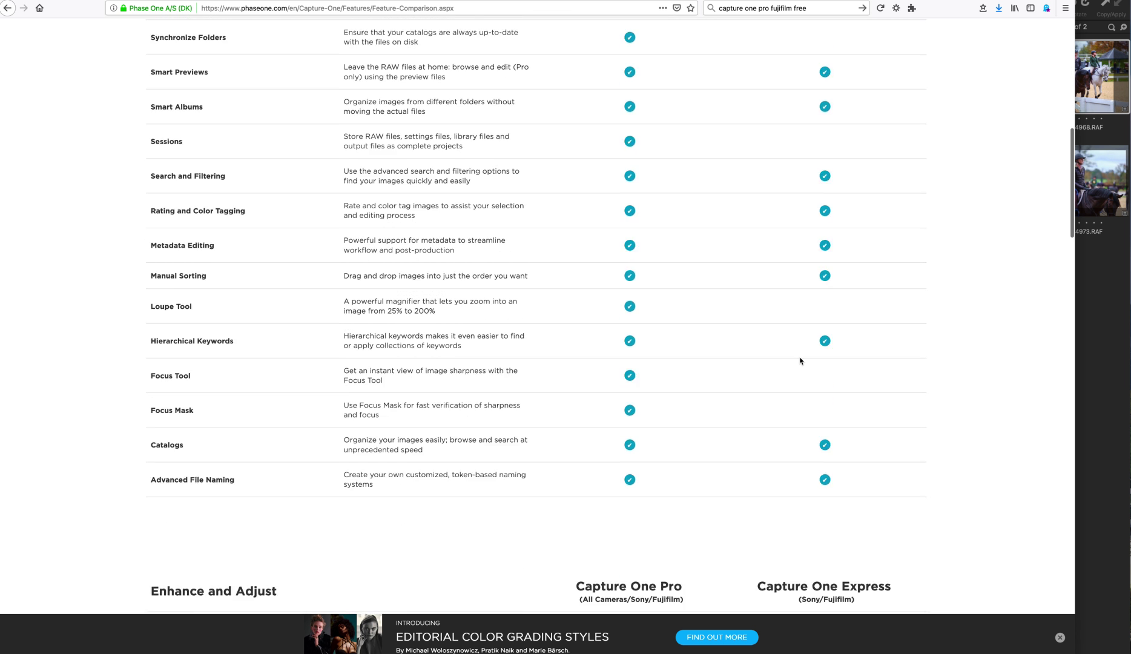
scroll(800, 361, down, 5)
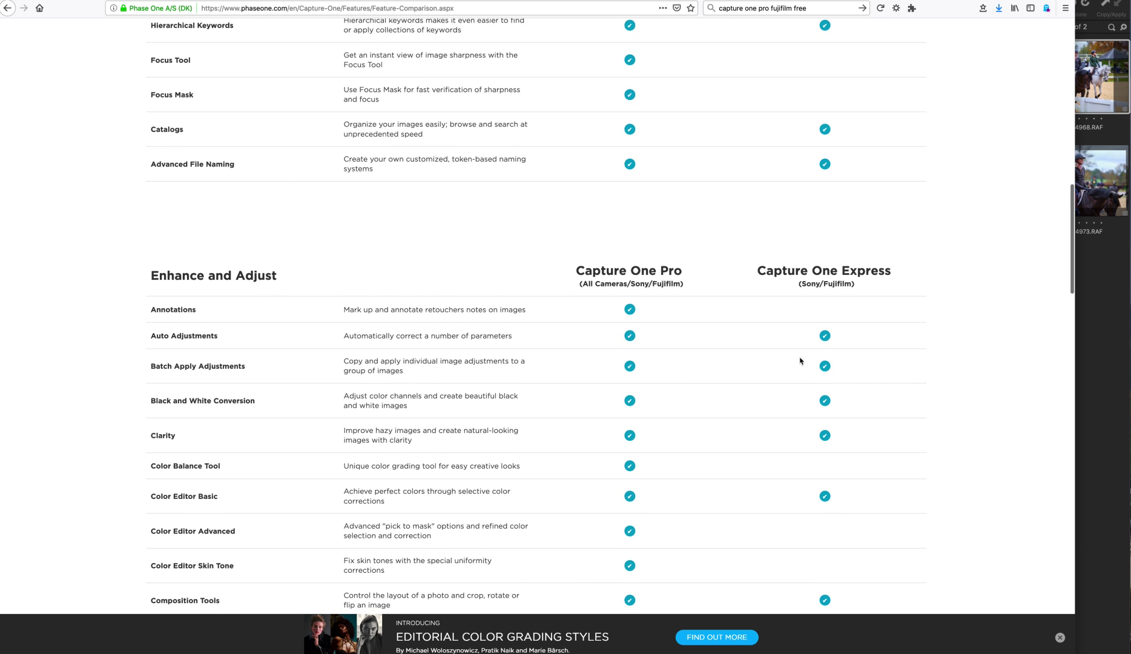
scroll(800, 361, down, 1)
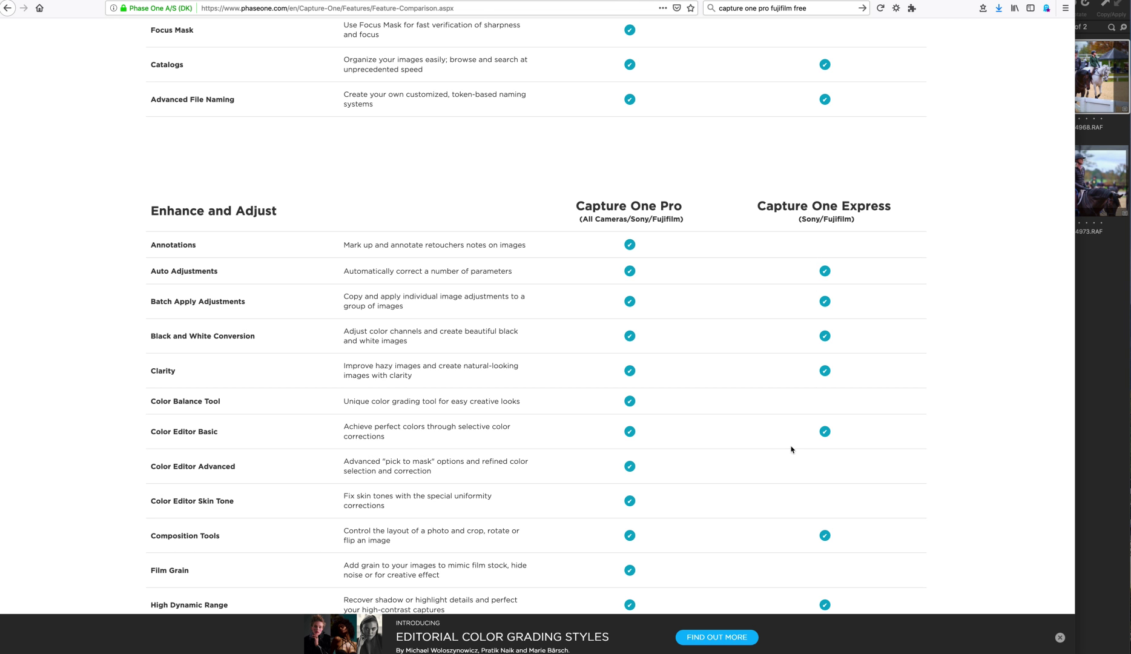
scroll(803, 468, down, 1)
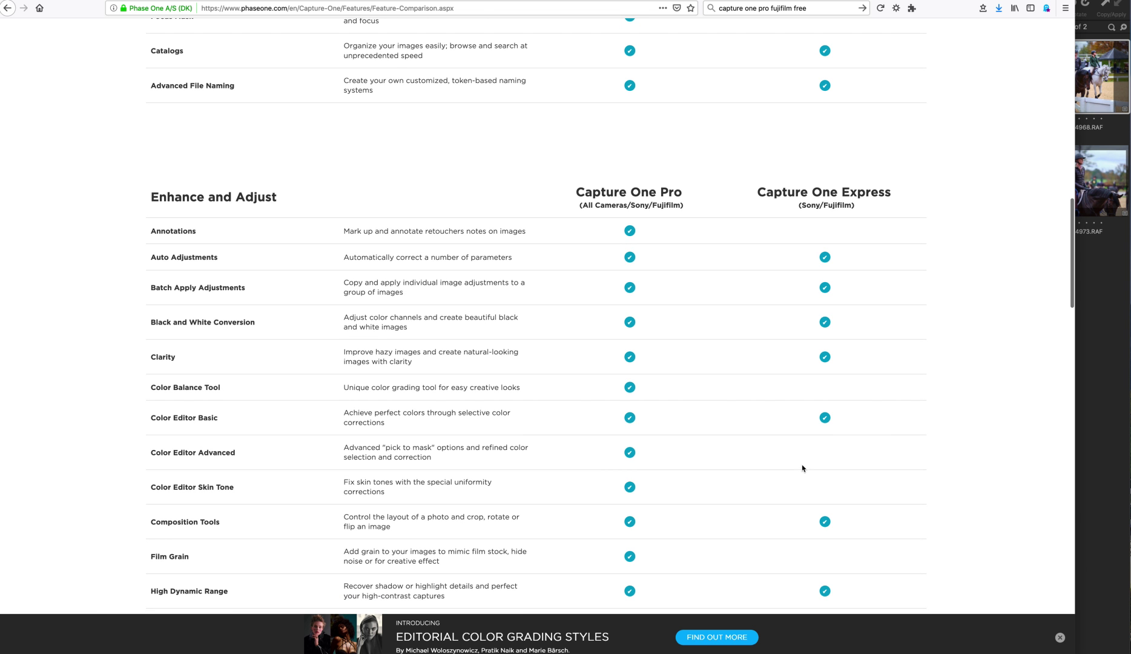
scroll(851, 495, down, 5)
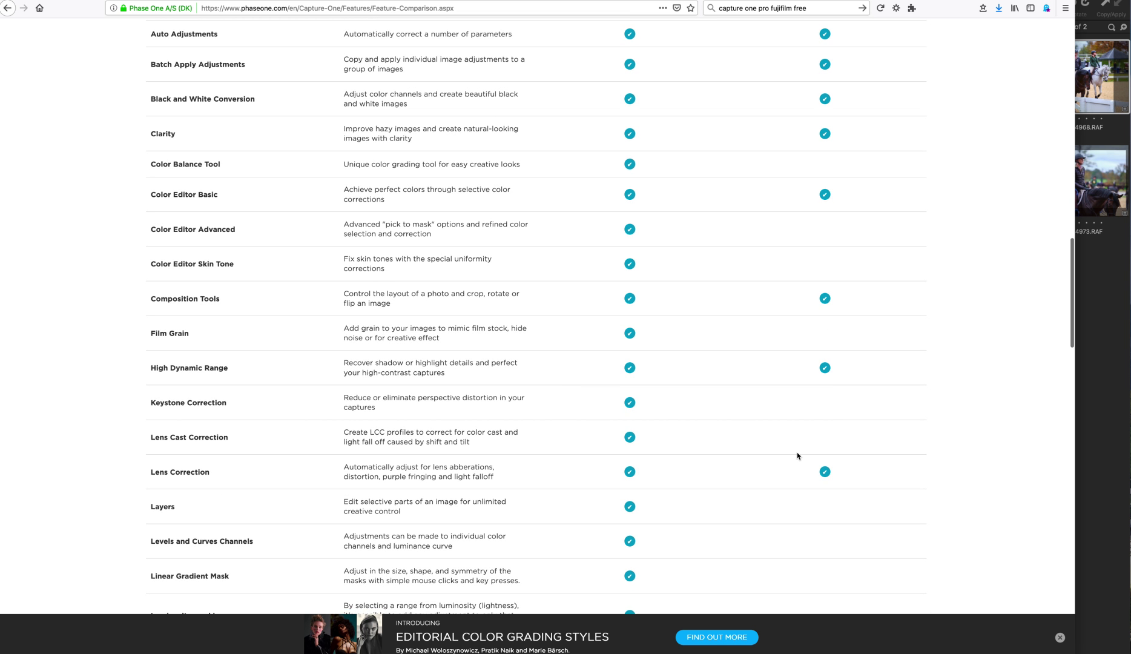
scroll(798, 455, down, 1)
scroll(797, 455, down, 3)
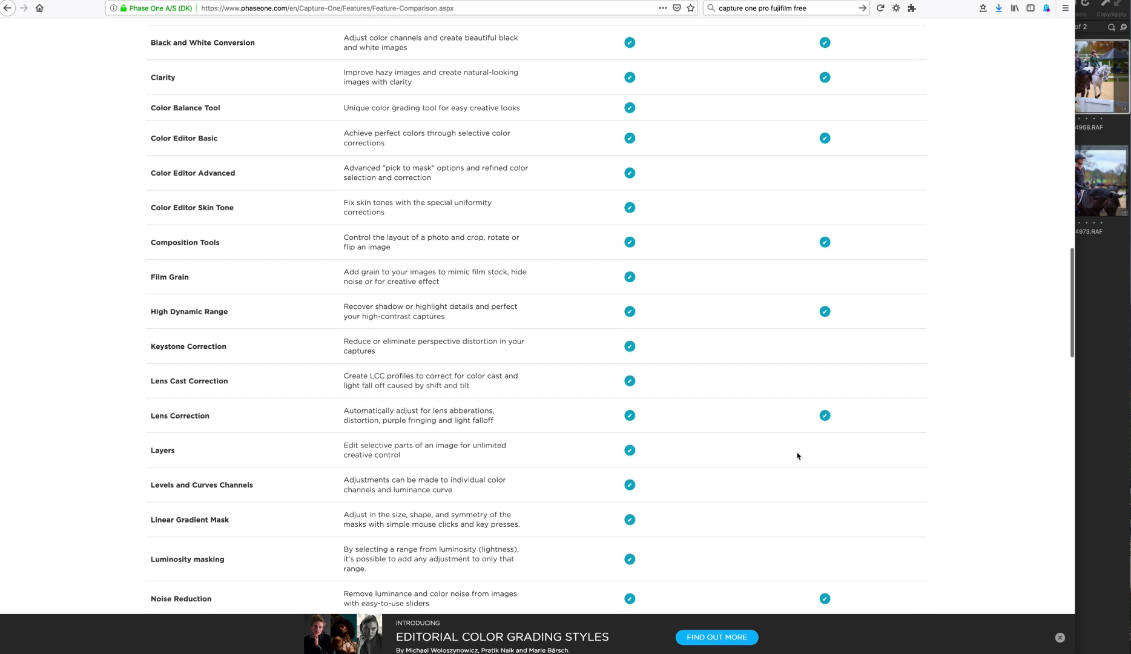
scroll(798, 456, down, 5)
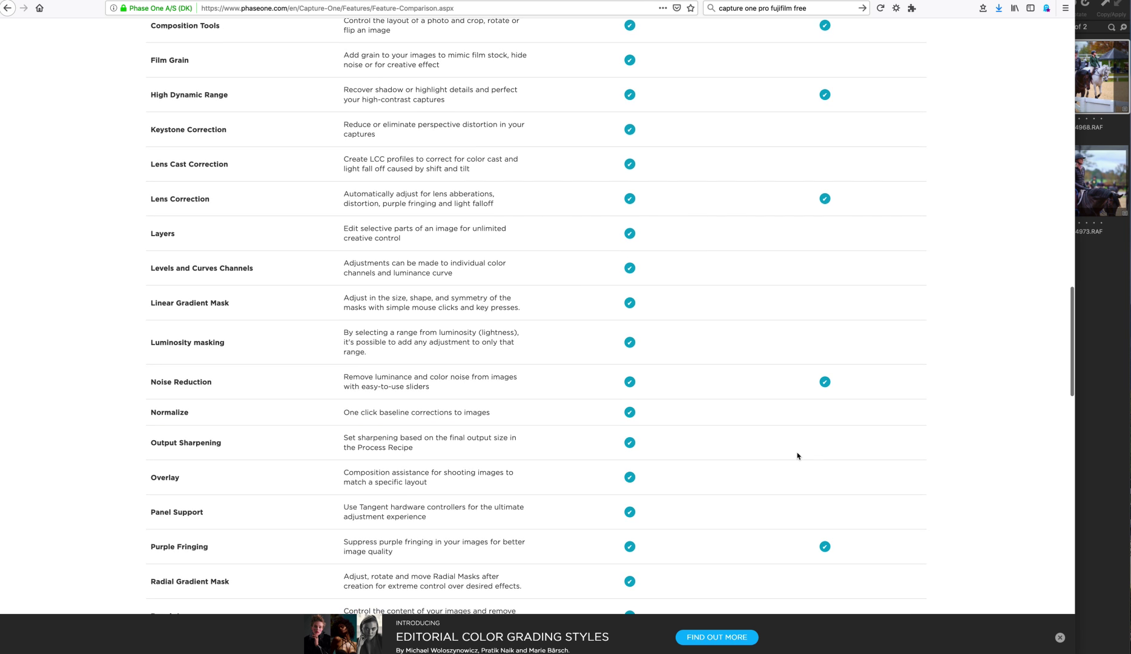
scroll(798, 455, down, 8)
scroll(798, 456, down, 14)
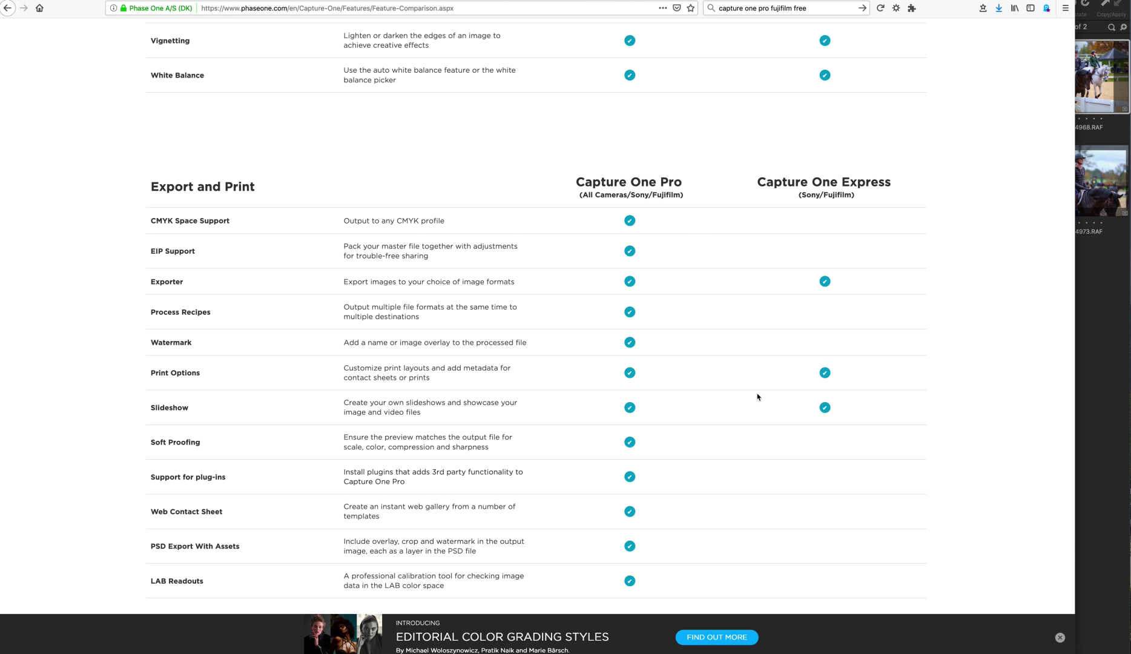
scroll(757, 395, down, 5)
scroll(757, 397, down, 2)
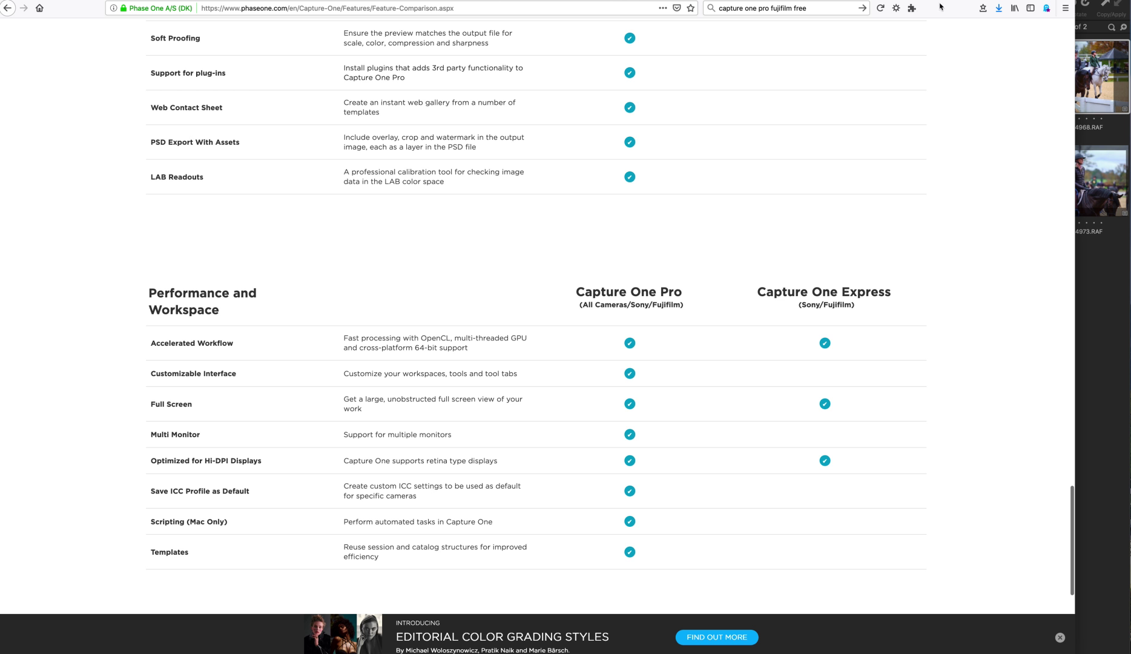
Step: Glance at the Capture One Pro YouTube channel, then browse the learn.phaseone.com tutorials page
key(ctrl+Tab)
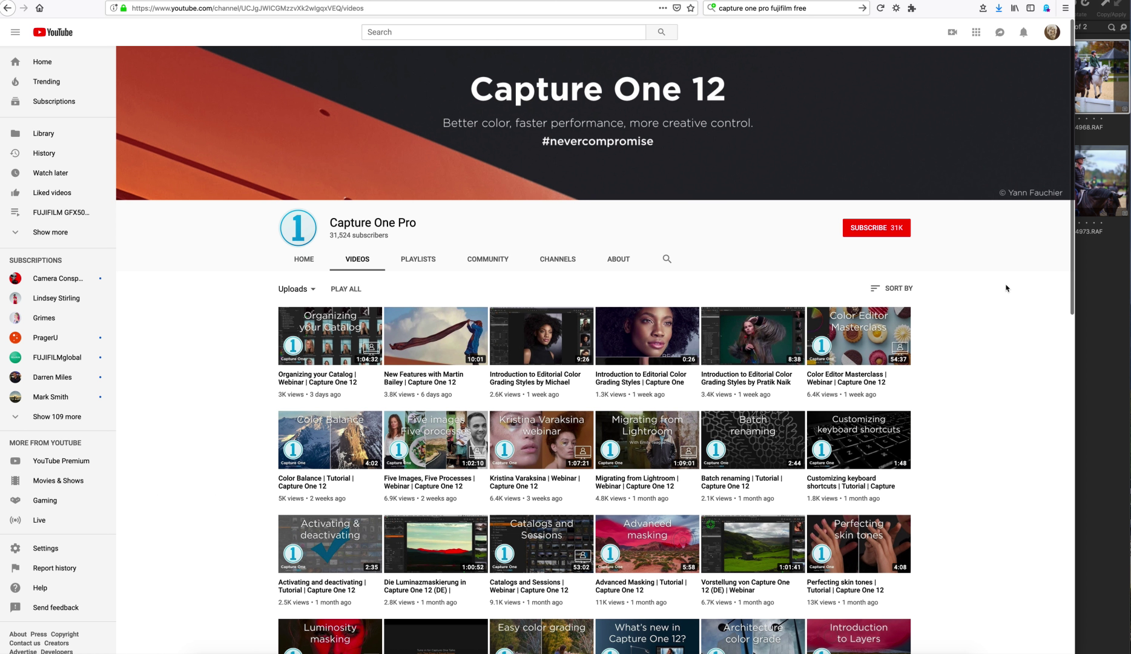
scroll(1006, 288, down, 12)
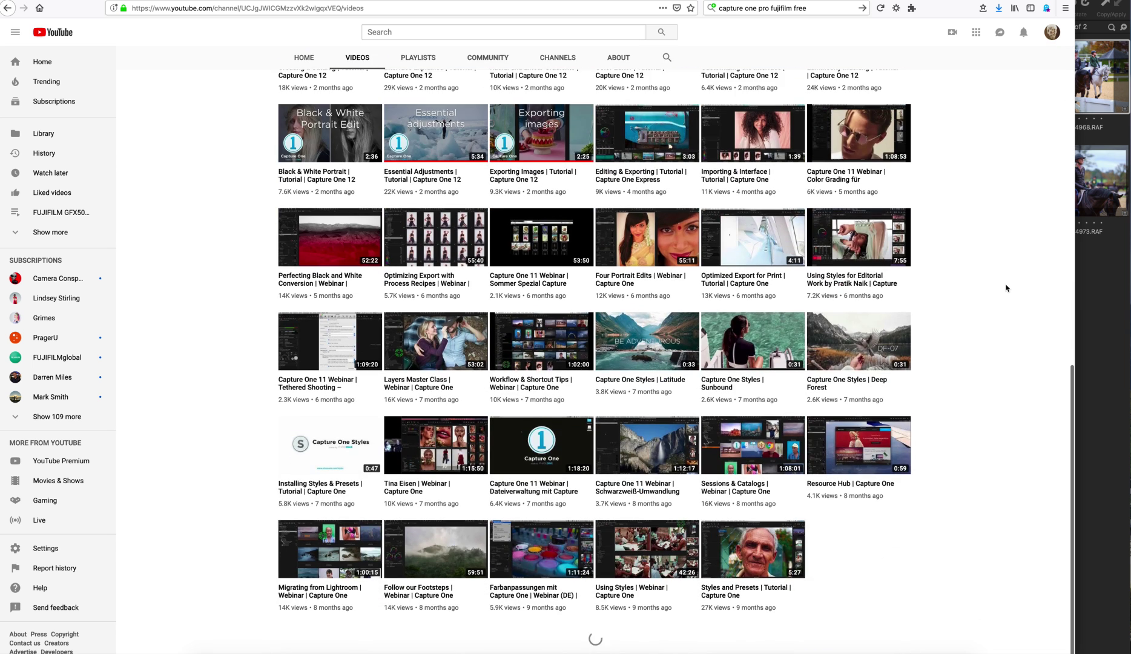
key(ctrl+Tab)
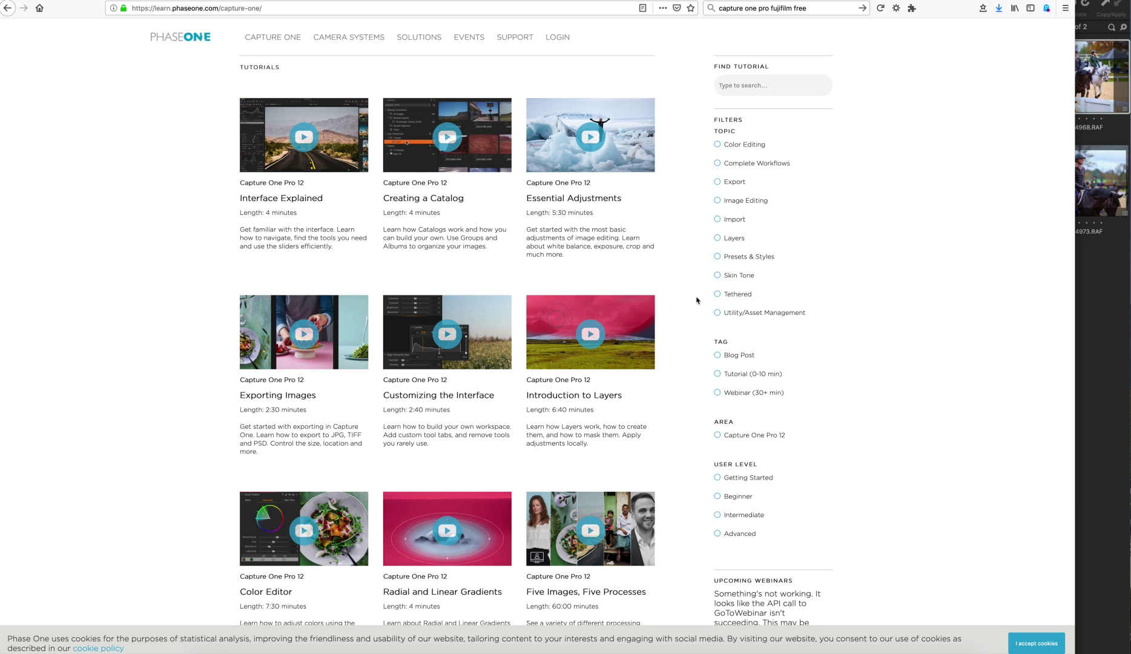
scroll(697, 299, down, 6)
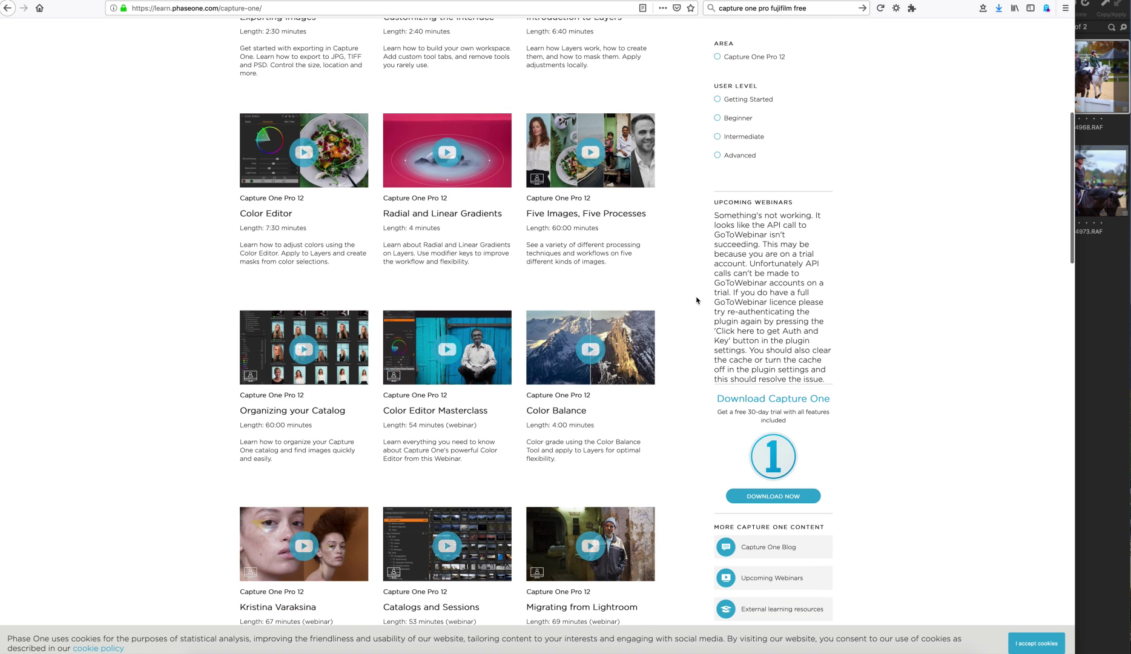
scroll(696, 300, down, 2)
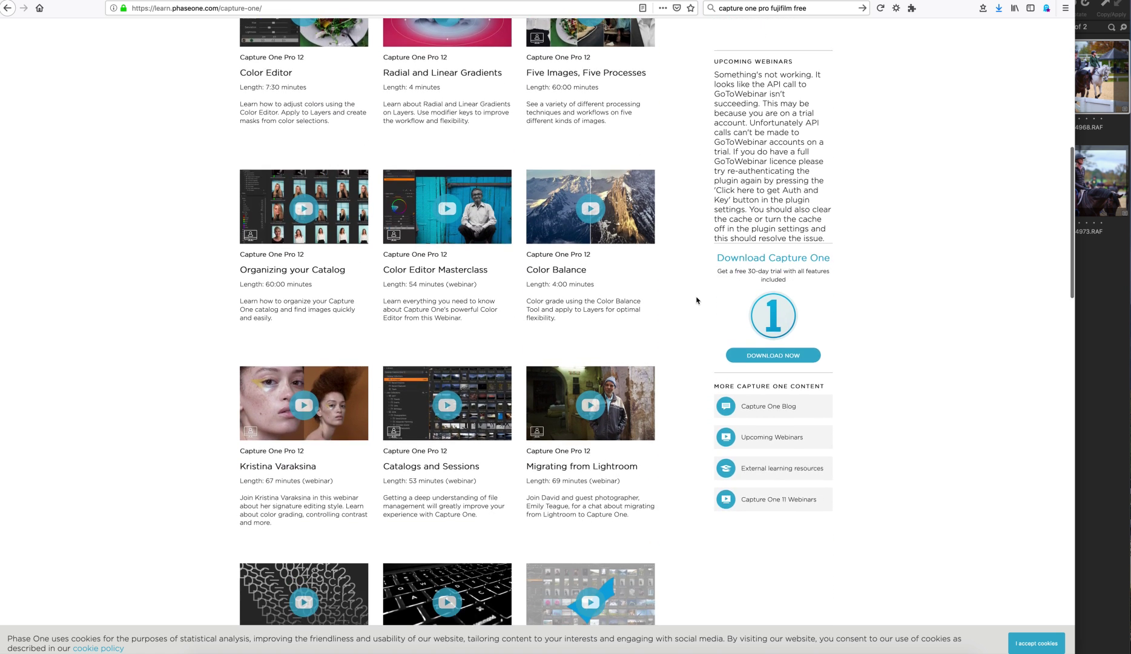
scroll(696, 300, down, 3)
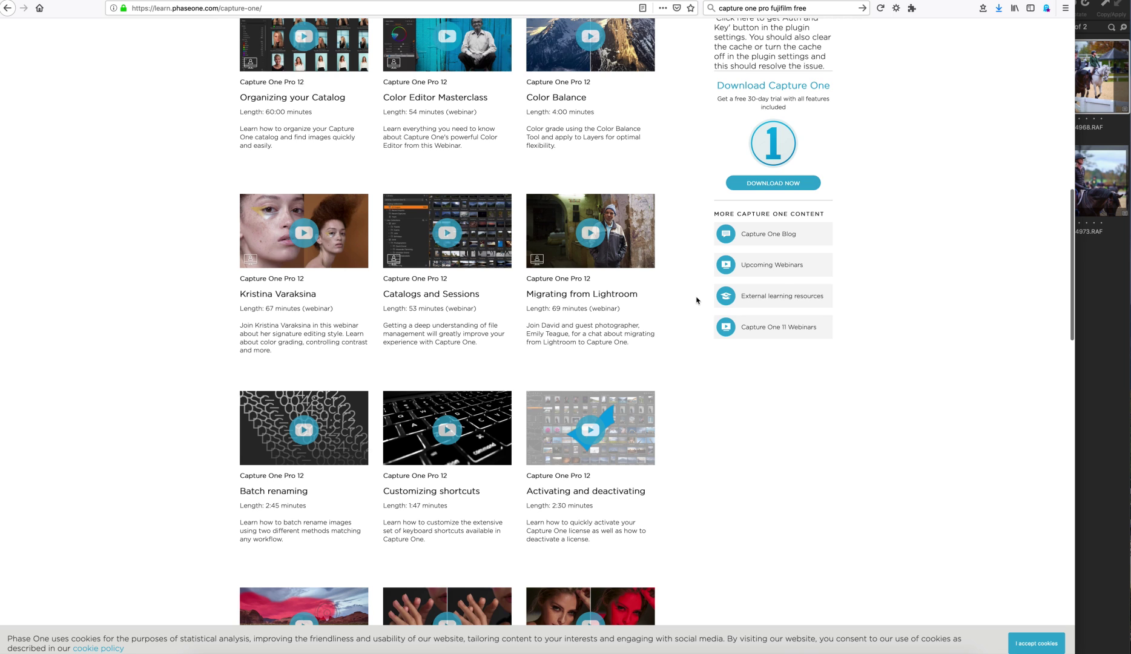
scroll(696, 300, down, 3)
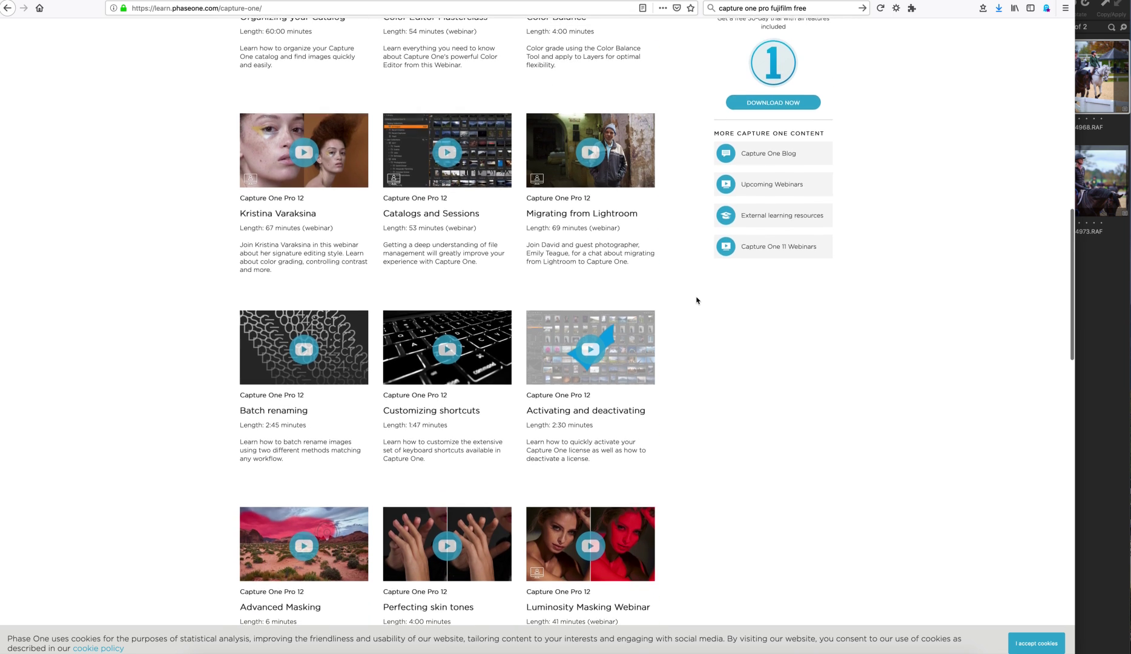
scroll(696, 300, down, 2)
scroll(696, 300, up, 15)
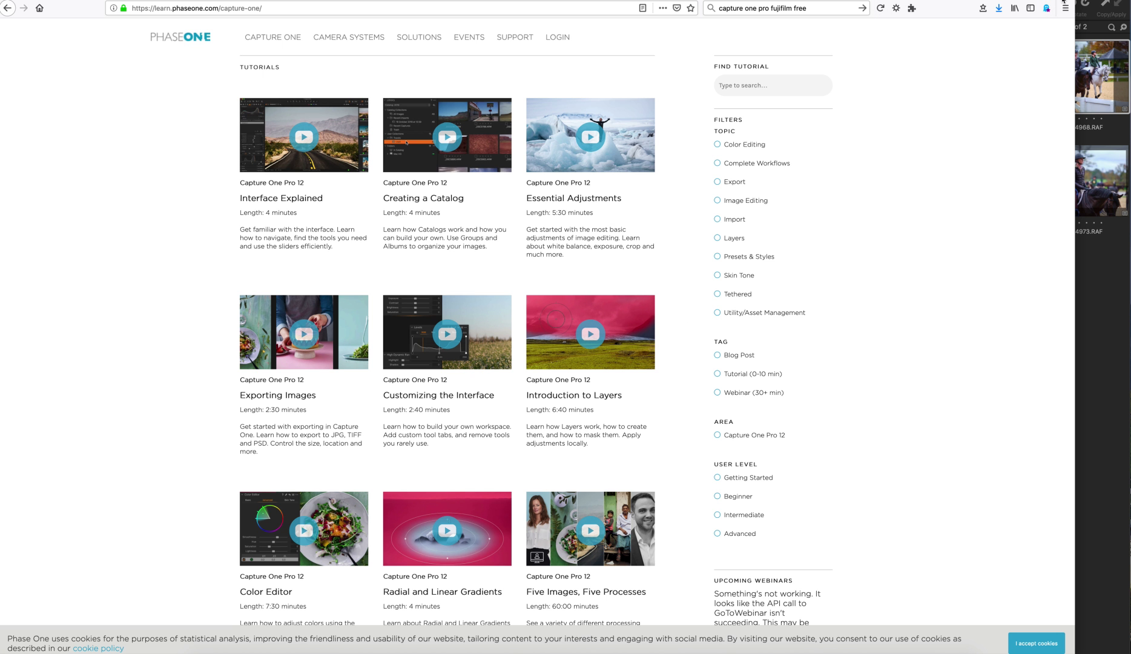
Step: Bring Capture One forward and show DSCF4968's exposure settings: Exposure 0.27, Contrast 15, Saturation 36
key(super+Tab)
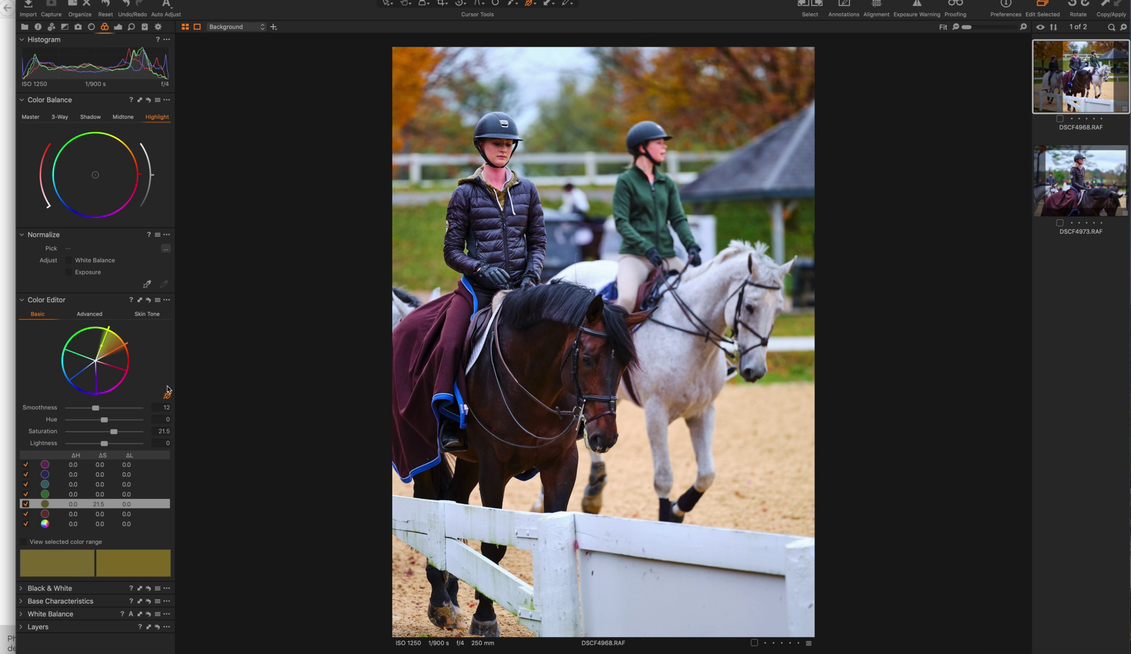
click(118, 29)
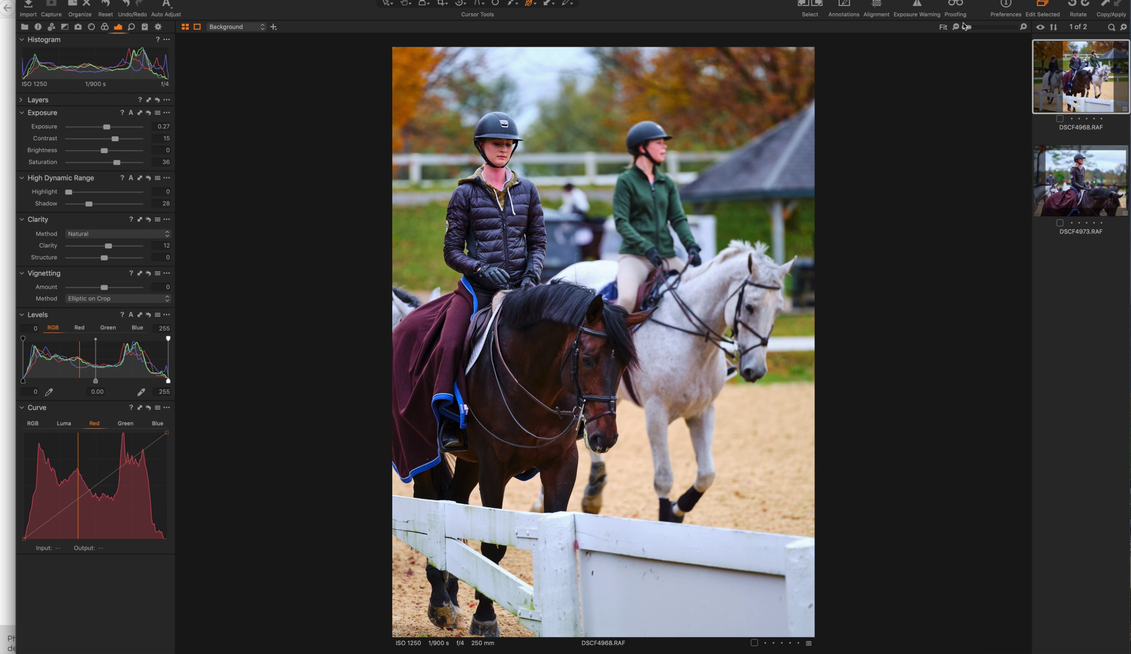
Step: Zoom the photo to 50% and pan to the riders' heads
drag(968, 28, 985, 28)
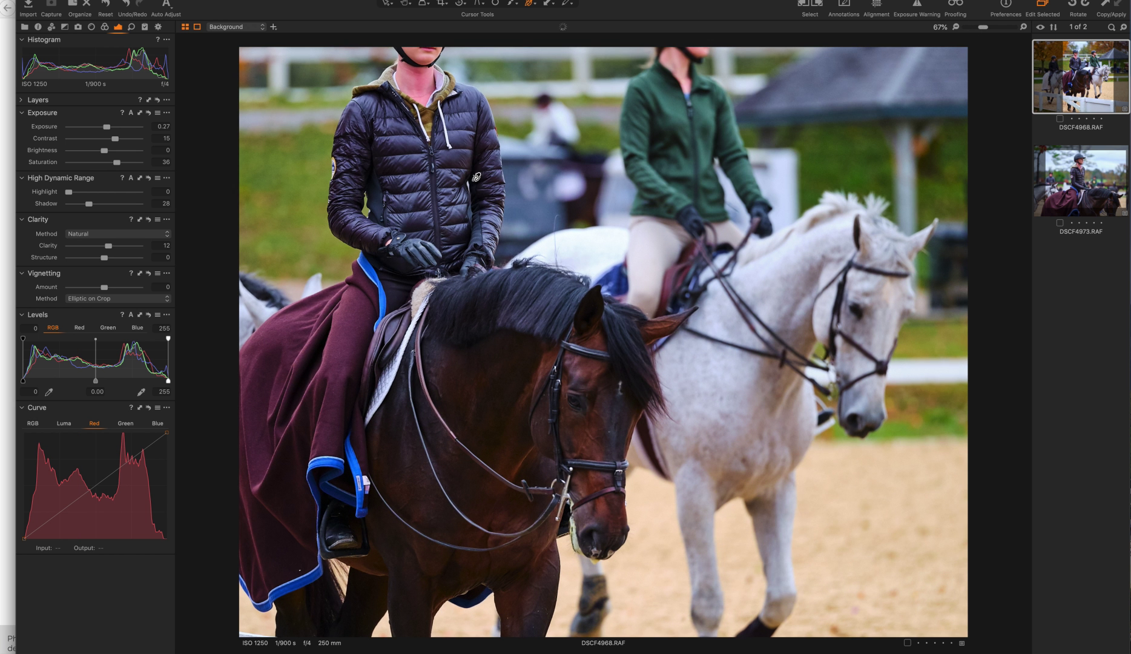
scroll(477, 176, up, 3)
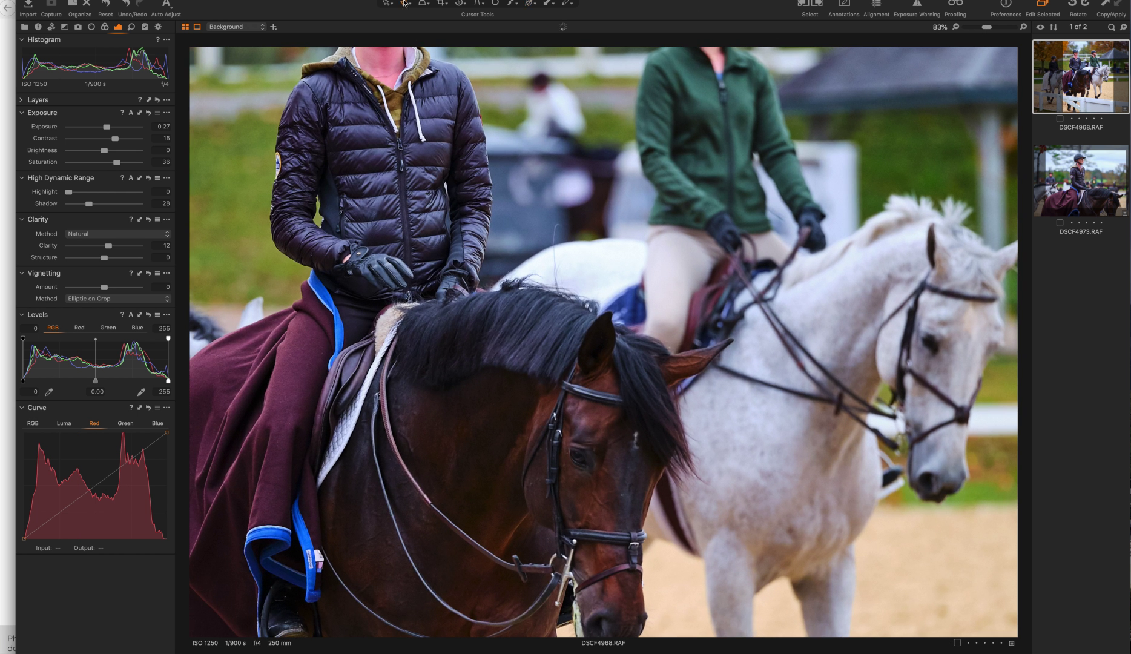
click(404, 3)
drag(409, 42, 436, 266)
scroll(494, 312, up, 1)
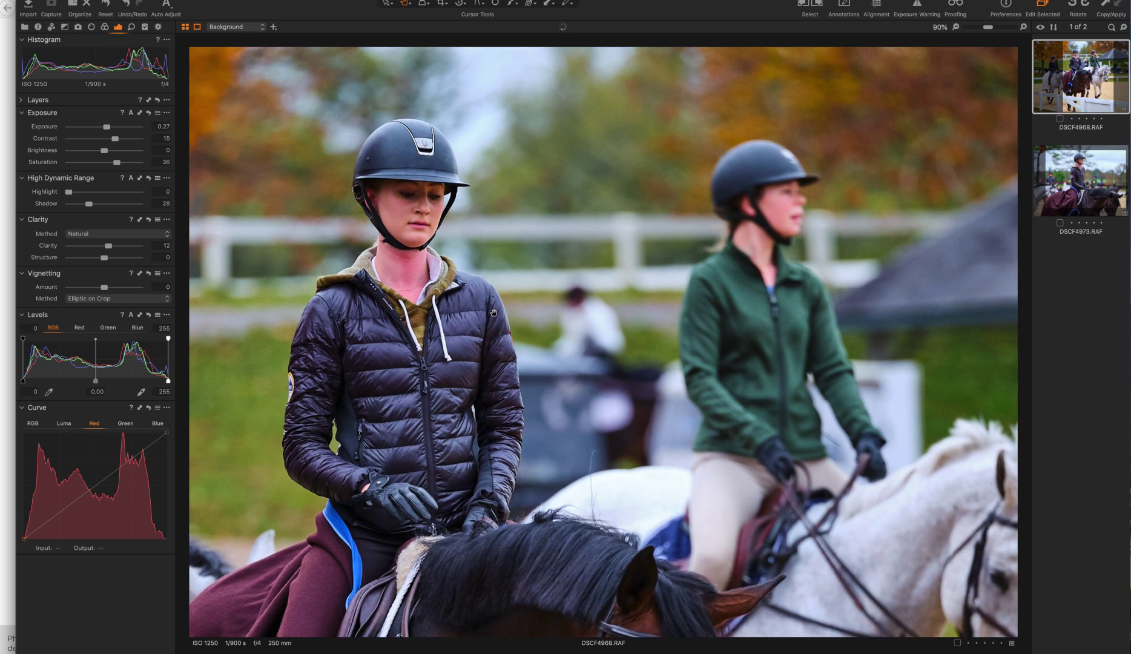
scroll(493, 313, up, 3)
Step: Open DSCF4973 at Fit and view its metadata: Fujifilm GFX 50S, GF250mm lens, ISO 1250
click(1073, 176)
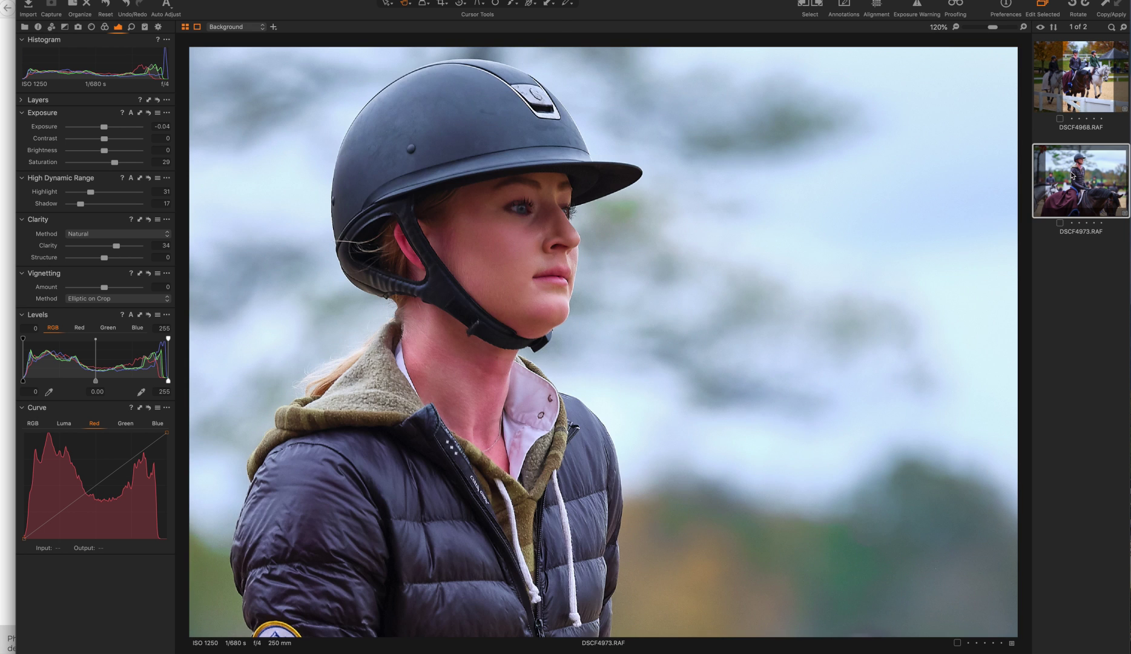
scroll(498, 433, up, 4)
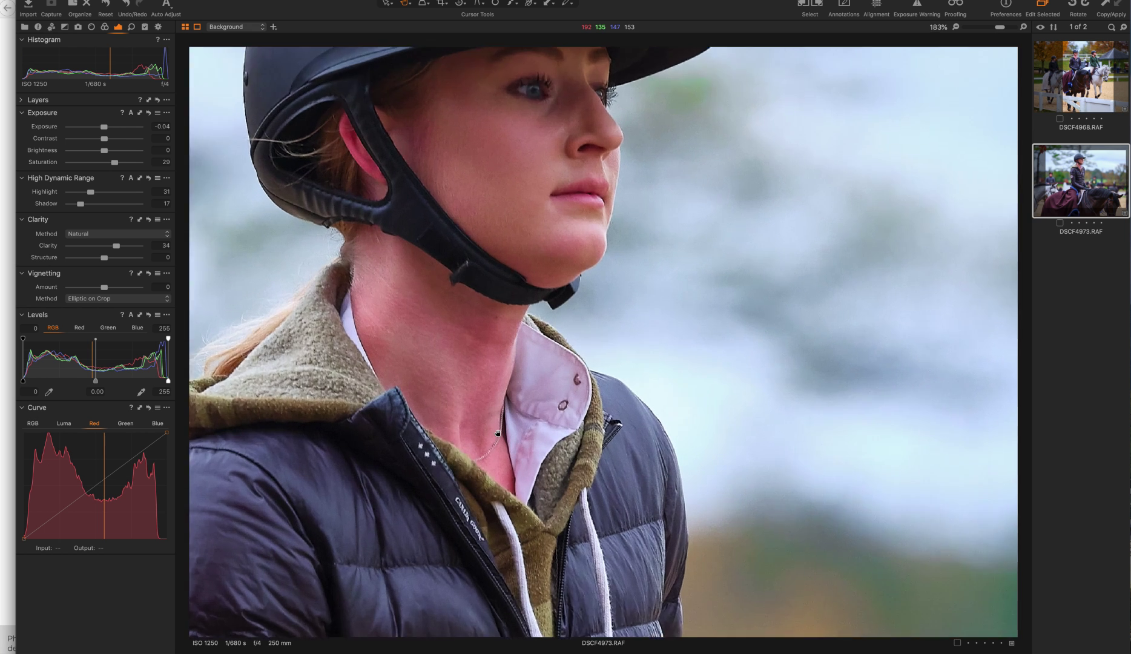
scroll(498, 433, down, 4)
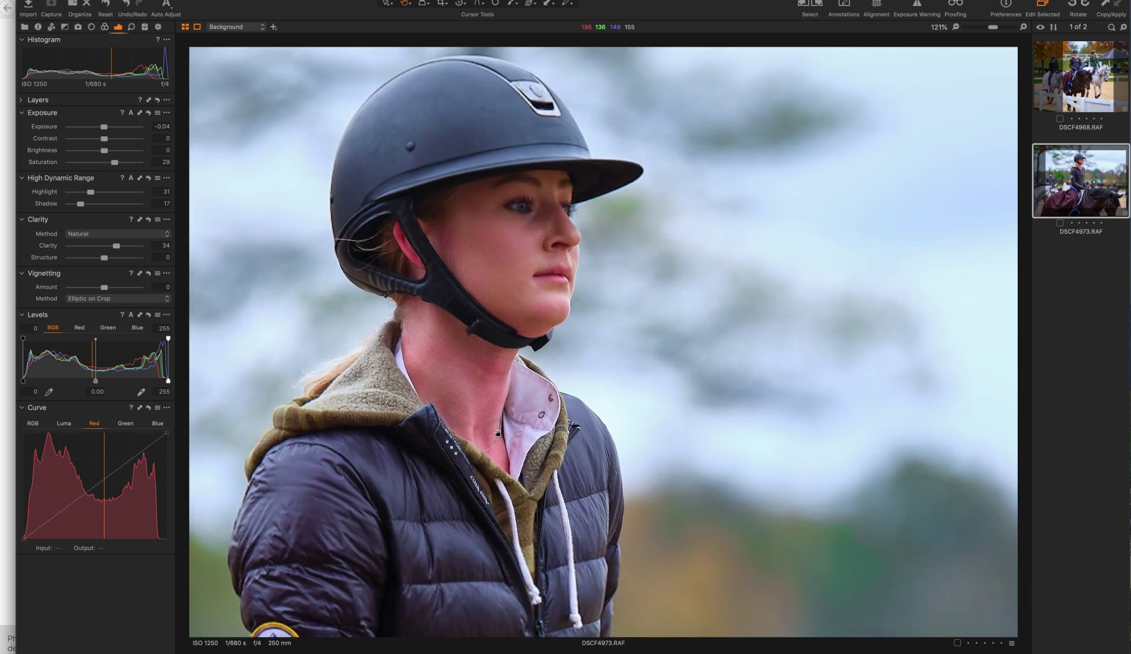
scroll(498, 432, down, 3)
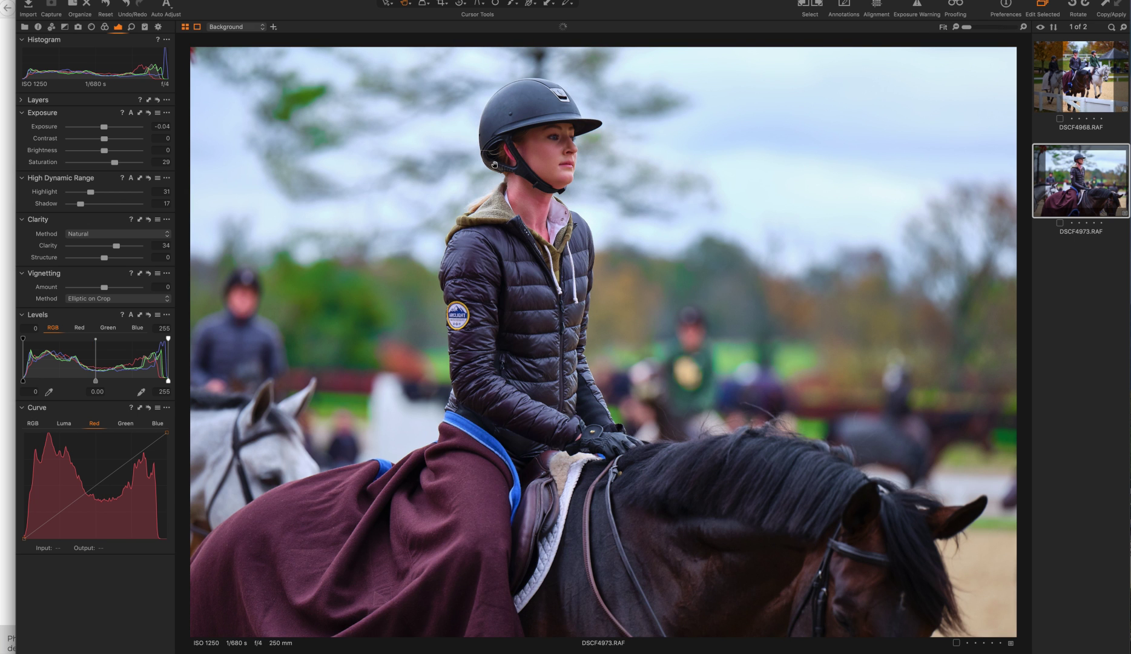
click(37, 28)
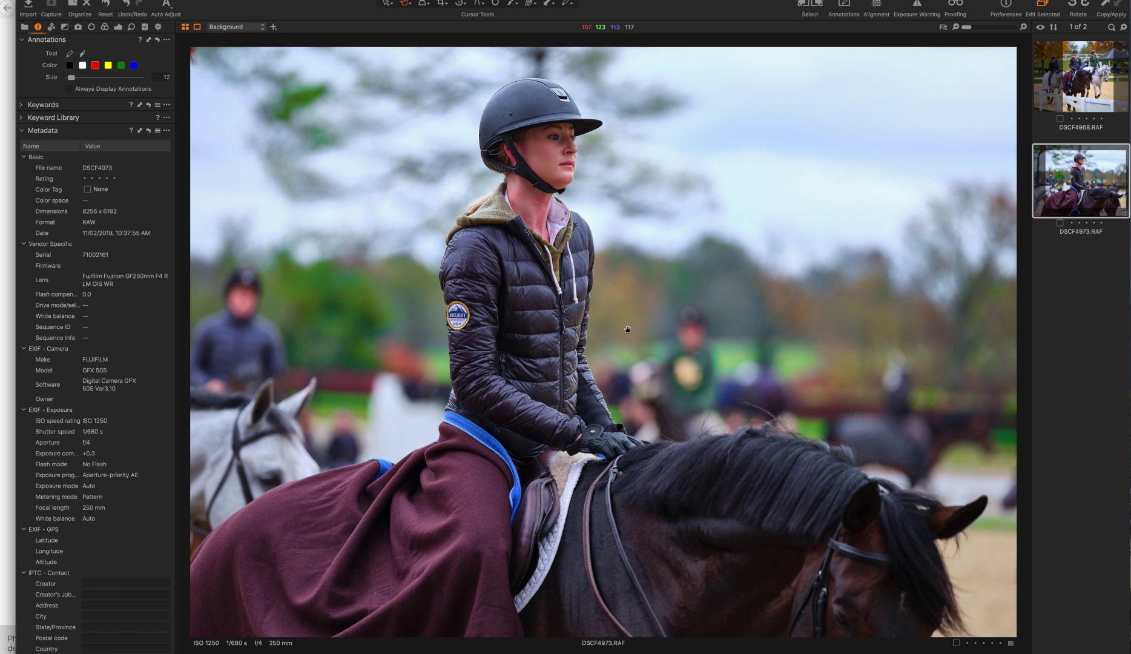
Step: Zoom in to 224% on the rider's collar, then zoom back out to the whole photo
double_click(514, 229)
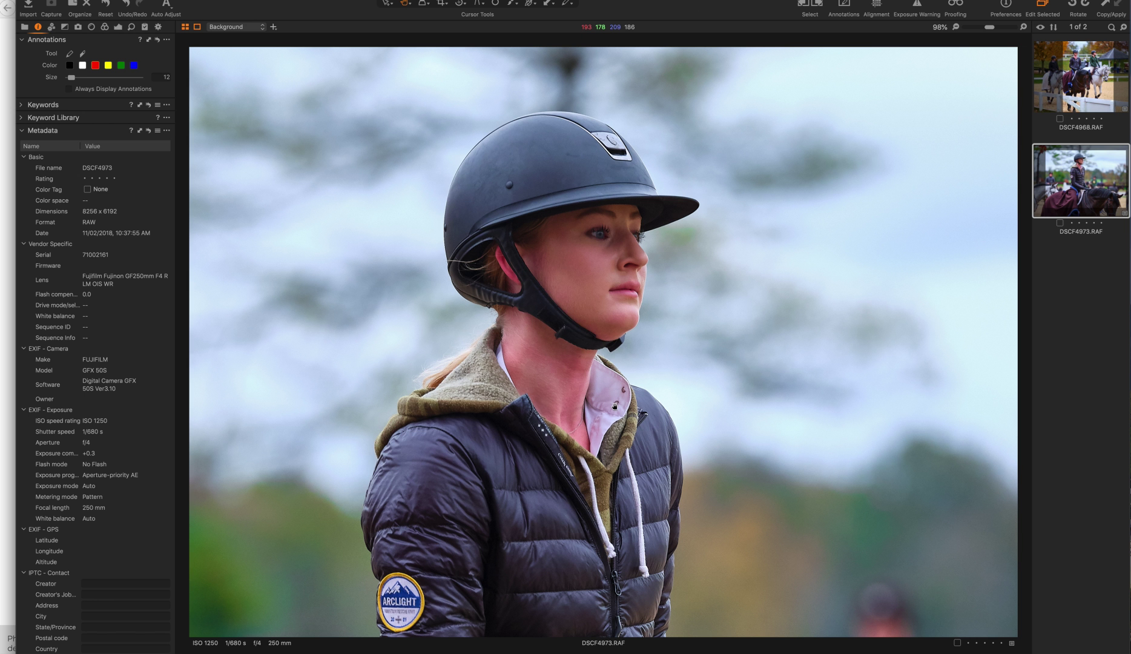
scroll(614, 406, up, 5)
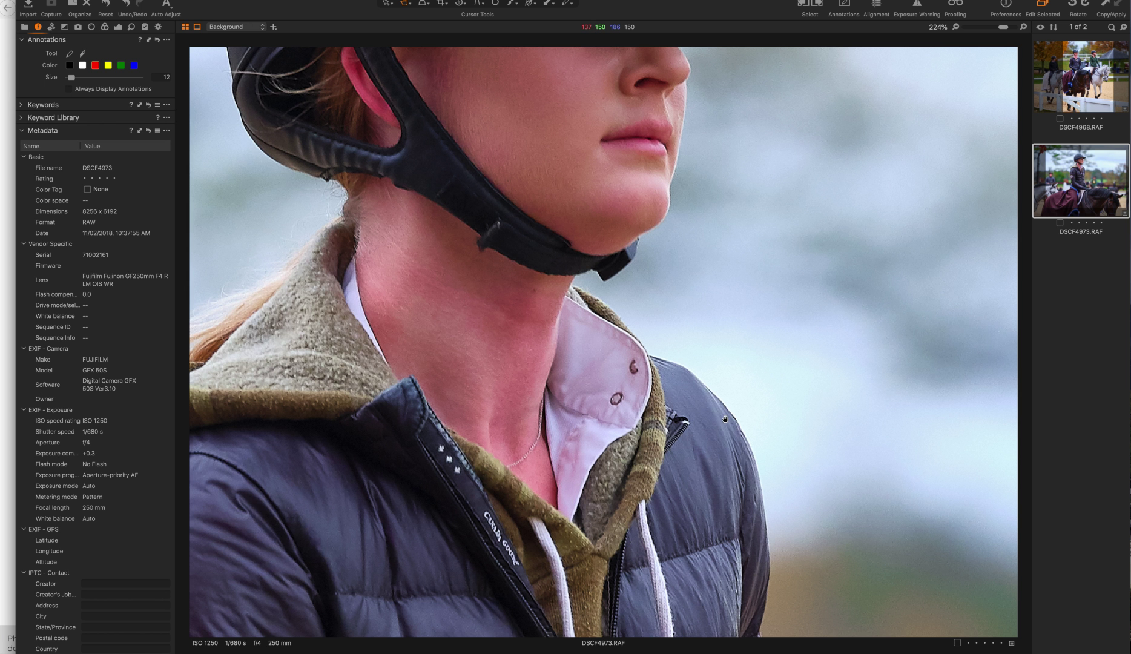
key(super+0)
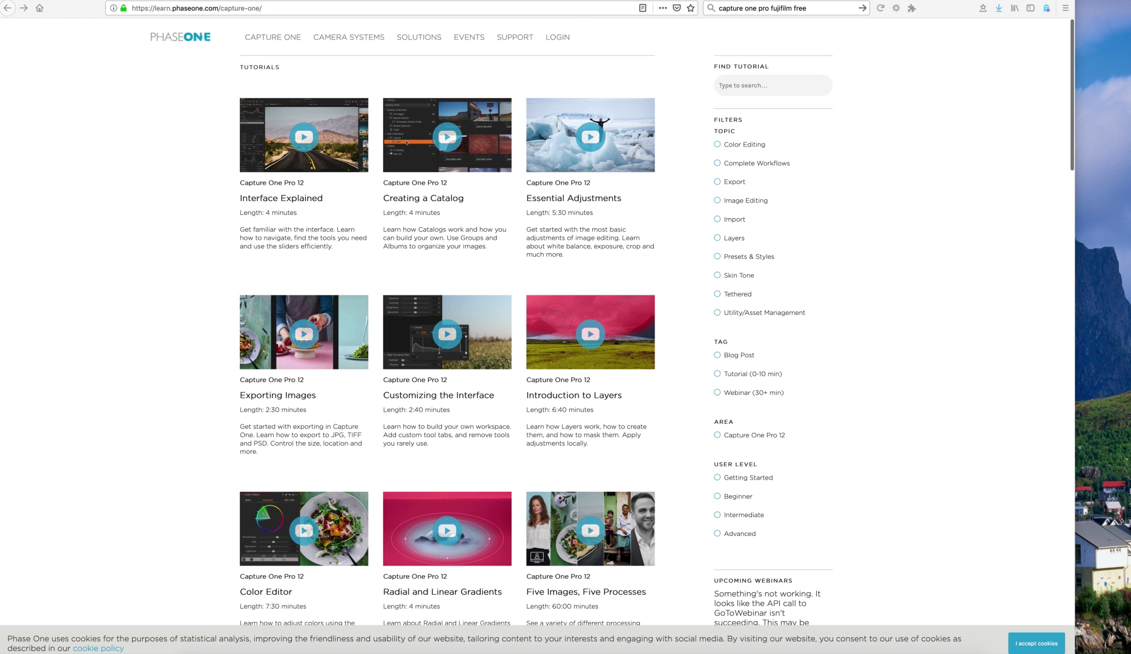
Step: Go to the Capture One Express Fujifilm tab and scroll to its Express, Pro Fujifilm and Pro edition cards
key(ctrl+Tab)
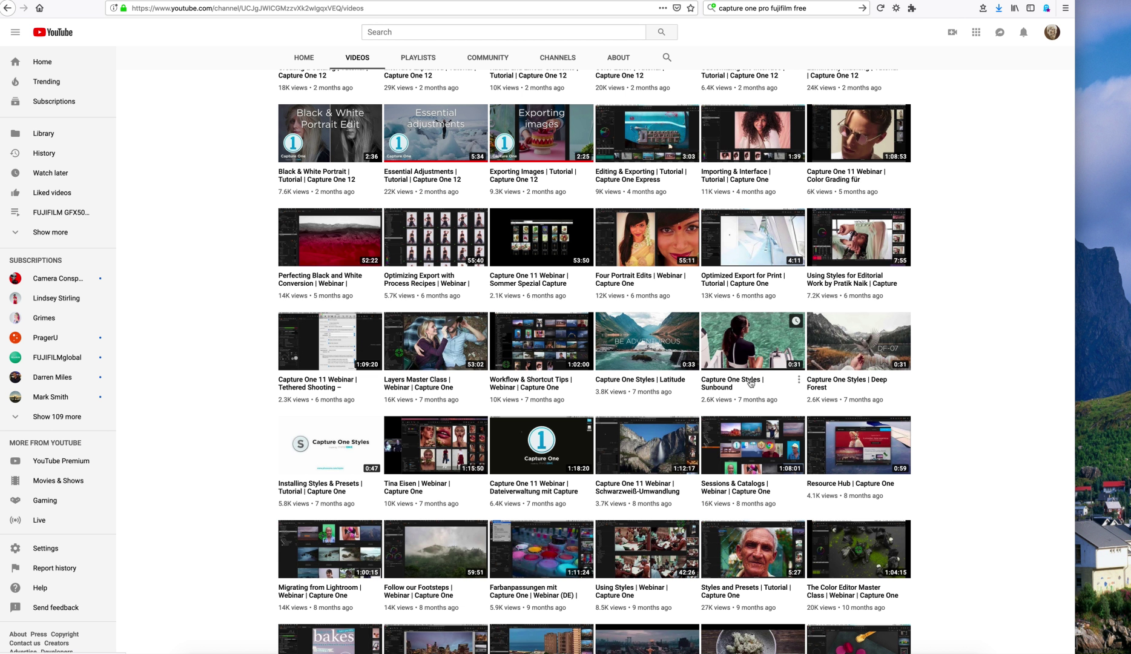
key(ctrl+Tab)
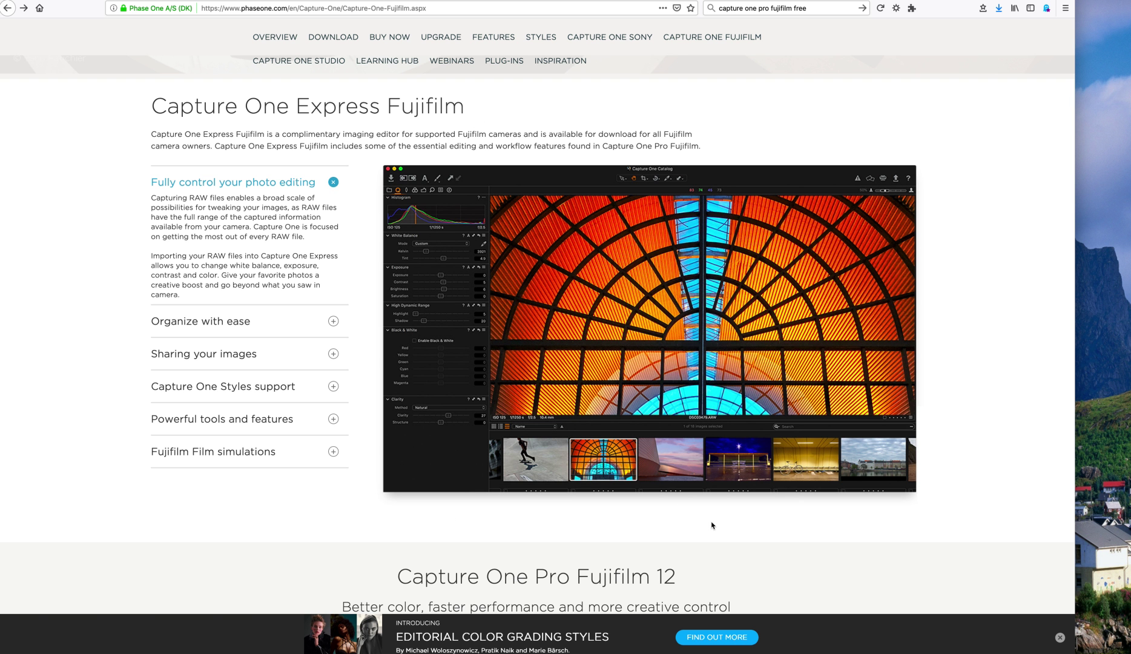
scroll(711, 524, down, 10)
scroll(712, 525, down, 5)
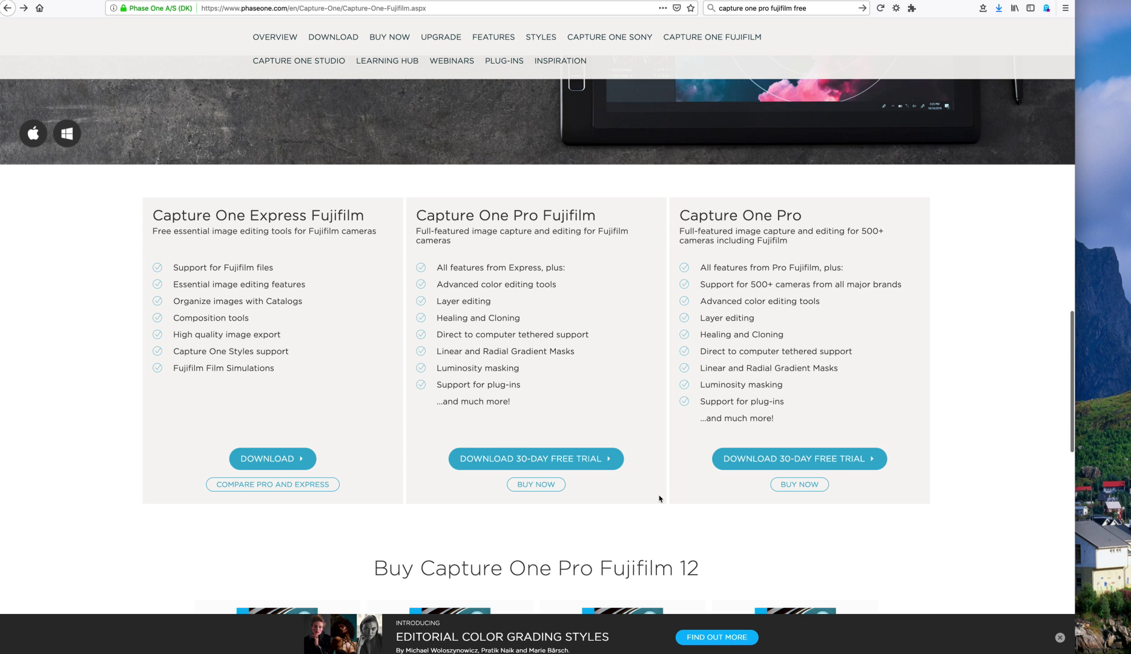
scroll(659, 498, up, 5)
scroll(659, 498, down, 5)
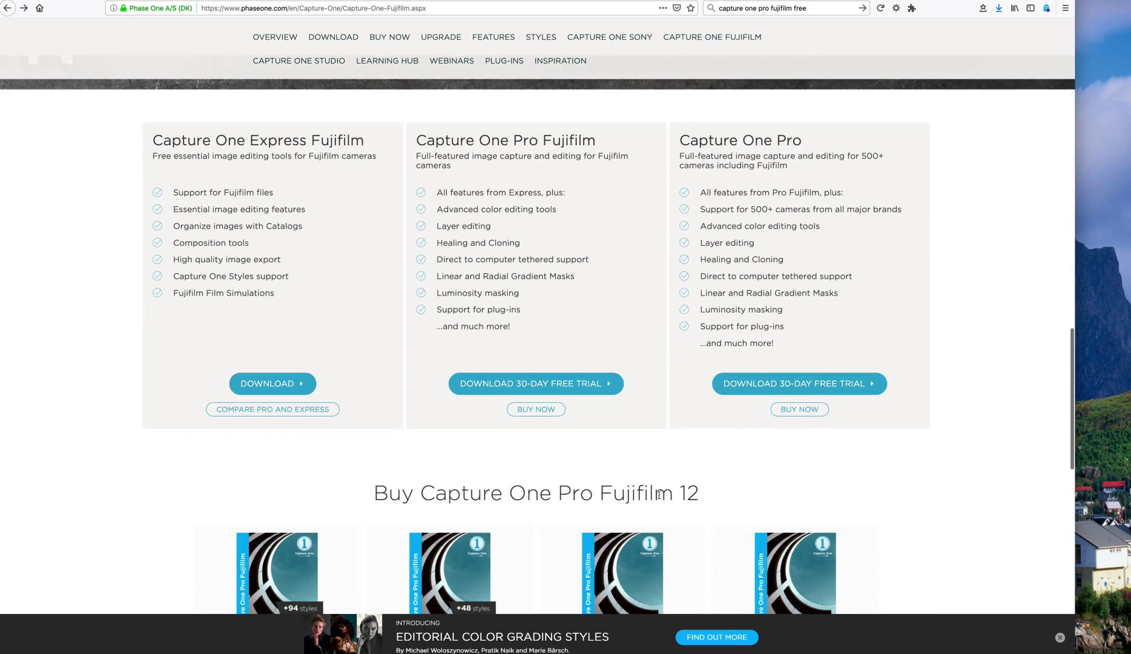